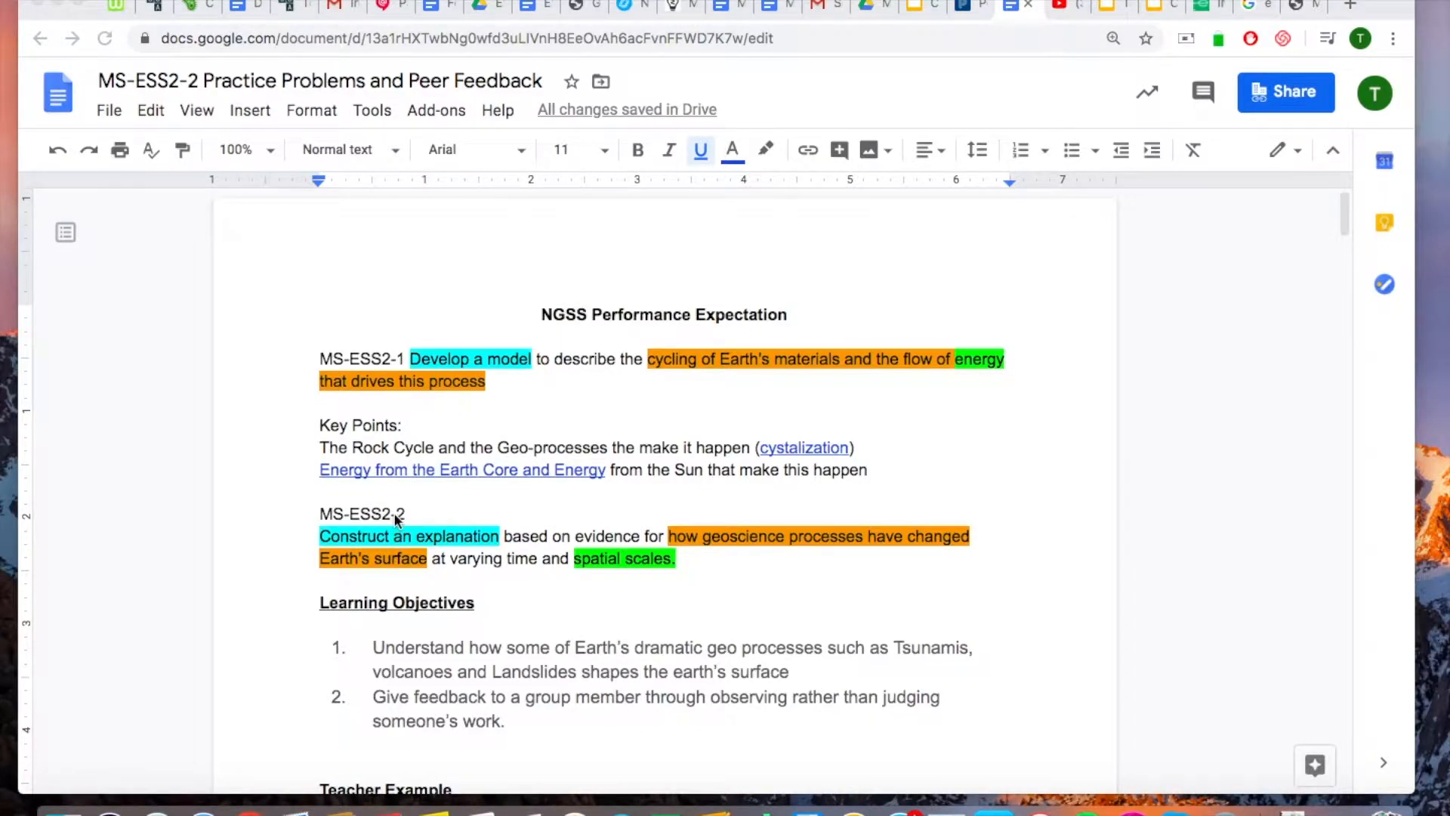
Step: Review the NGSS performance expectations MS-ESS2-1 and MS-ESS2-2, the key points and the learning objectives
{"action": "scroll", "coordinate": [394, 515], "scroll_direction": "down", "scroll_amount": 2}
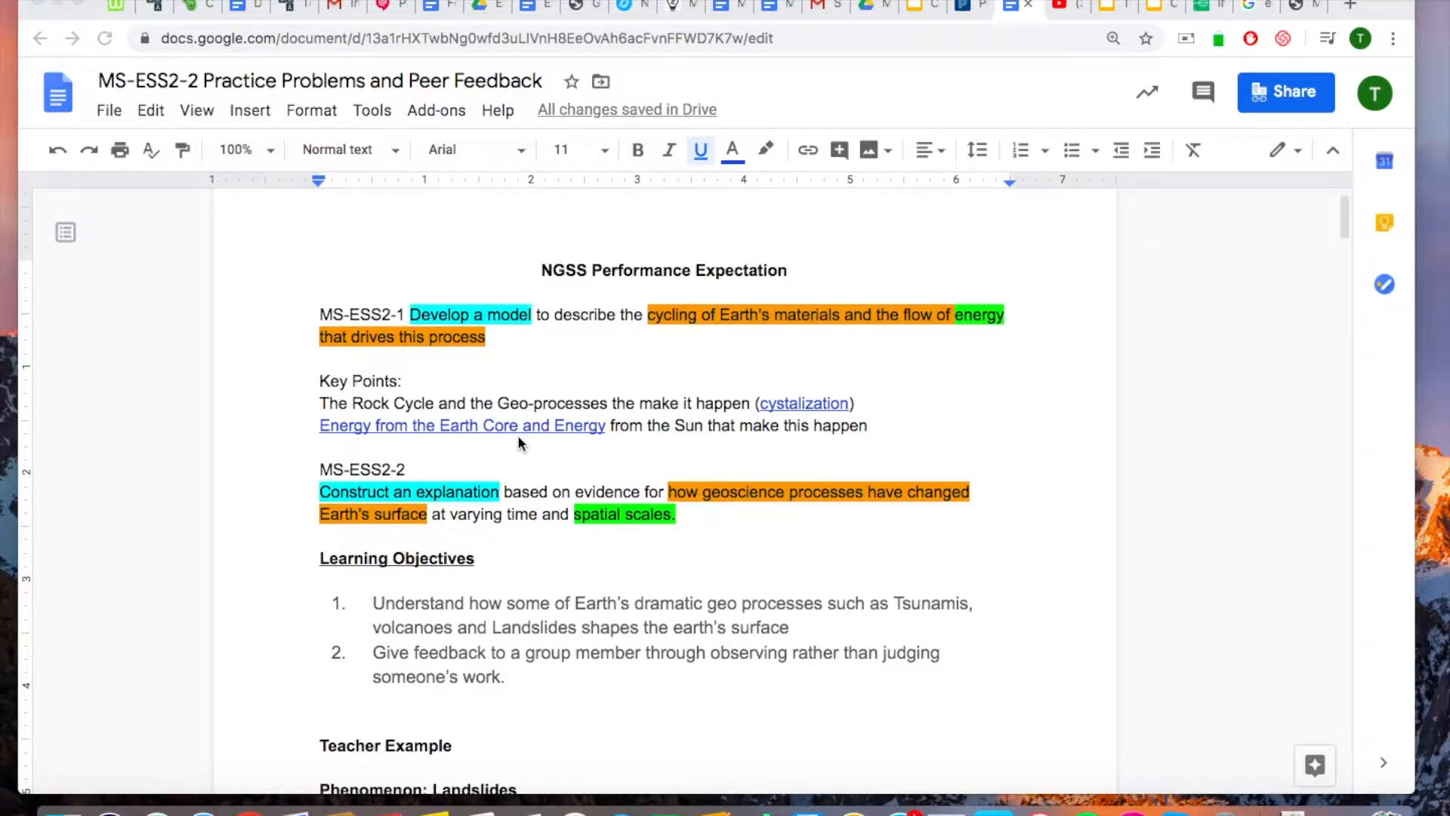
{"action": "scroll", "coordinate": [518, 438], "scroll_direction": "up", "scroll_amount": 1}
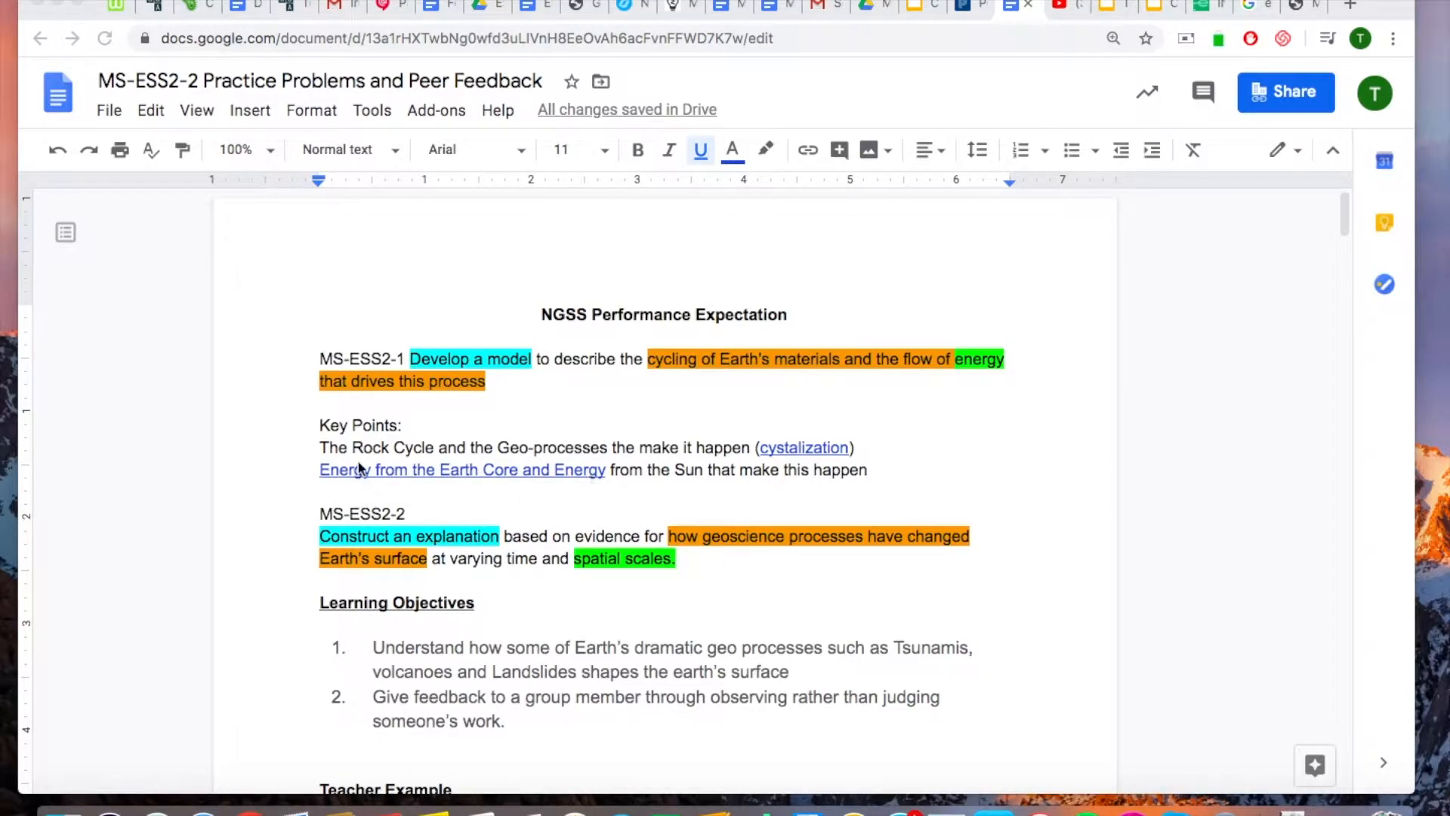
{"action": "scroll", "coordinate": [581, 496], "scroll_direction": "down", "scroll_amount": 3}
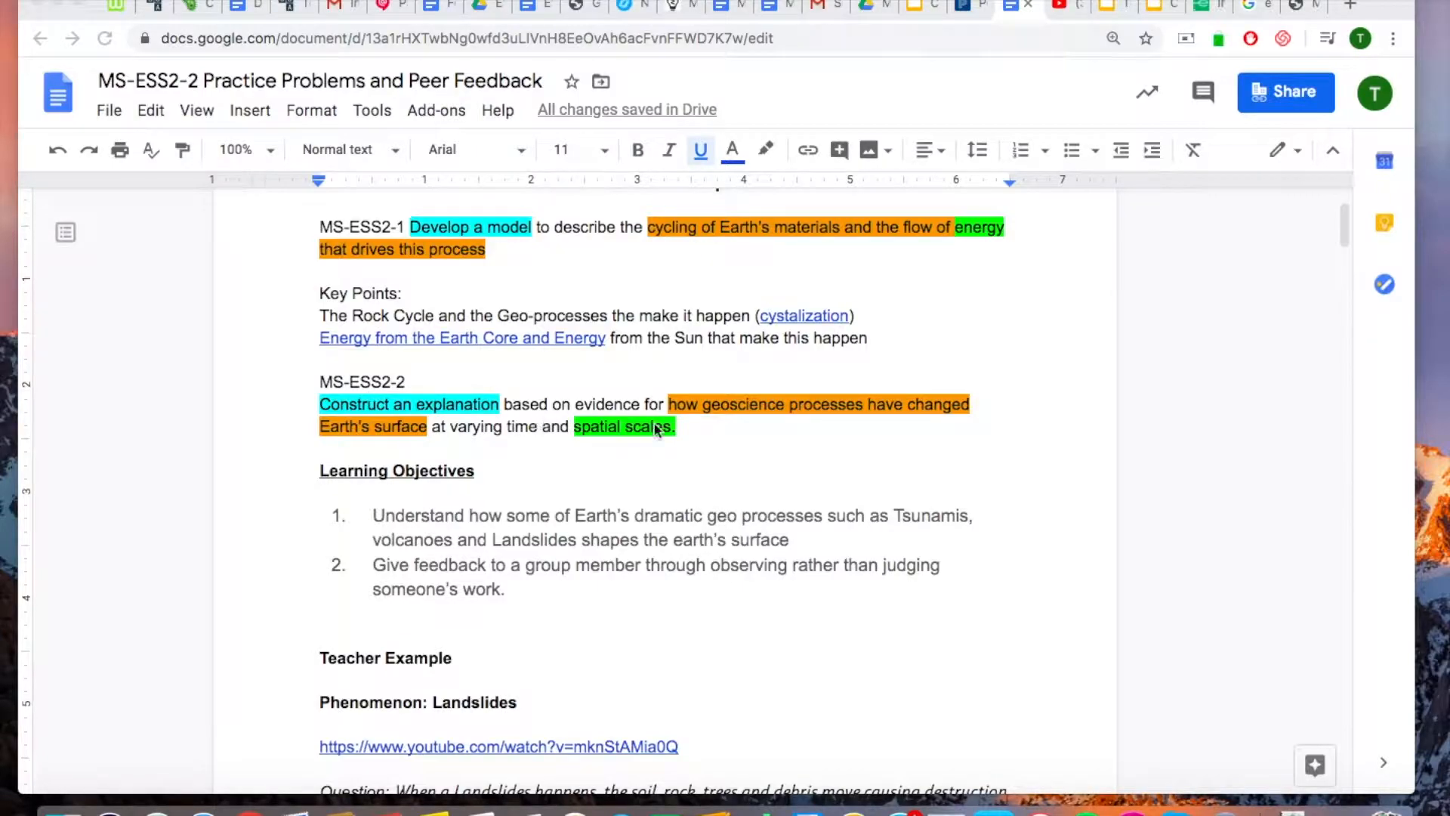
{"action": "scroll", "coordinate": [743, 433], "scroll_direction": "down", "scroll_amount": 1}
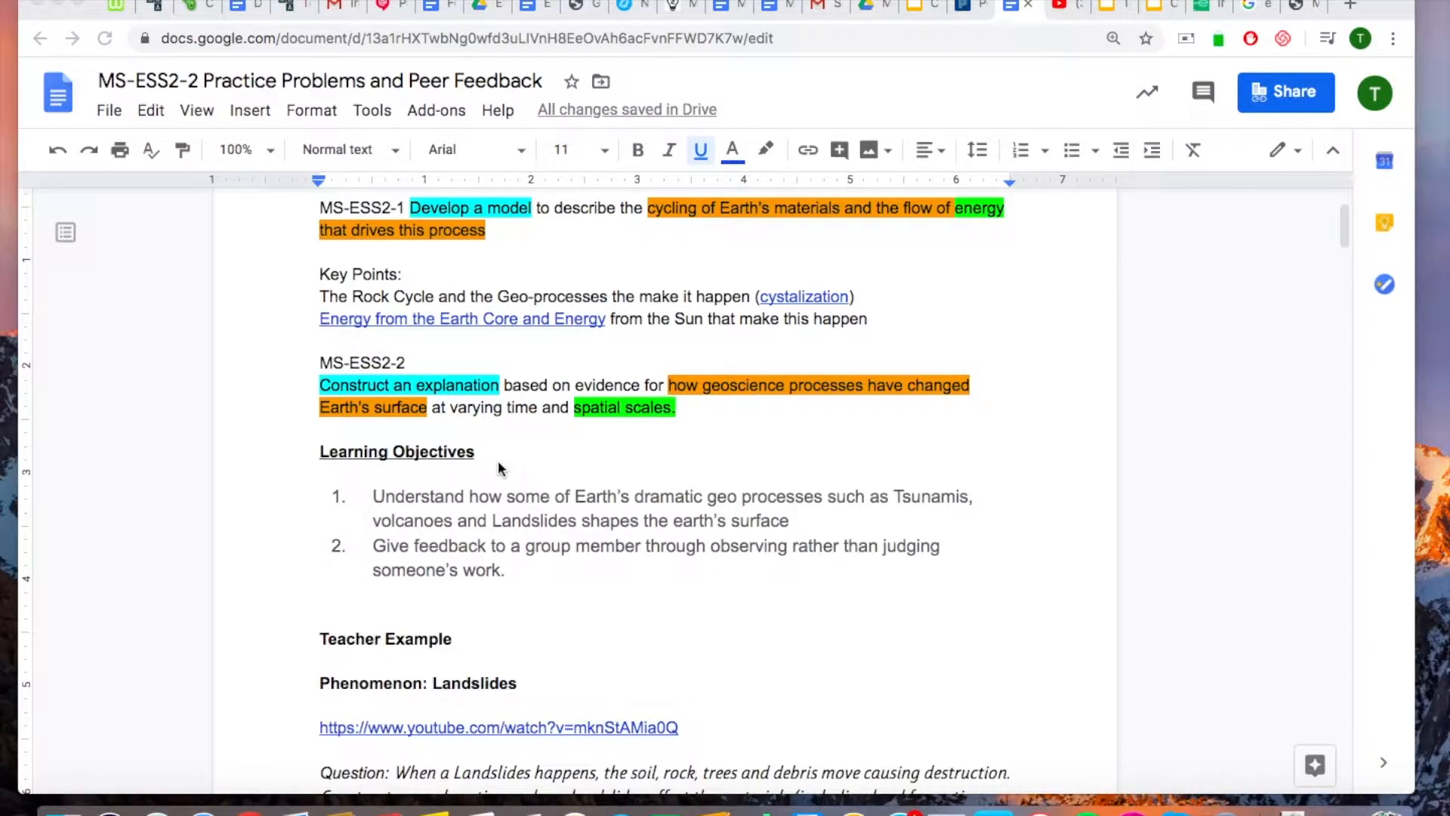
{"action": "scroll", "coordinate": [498, 466], "scroll_direction": "down", "scroll_amount": 1}
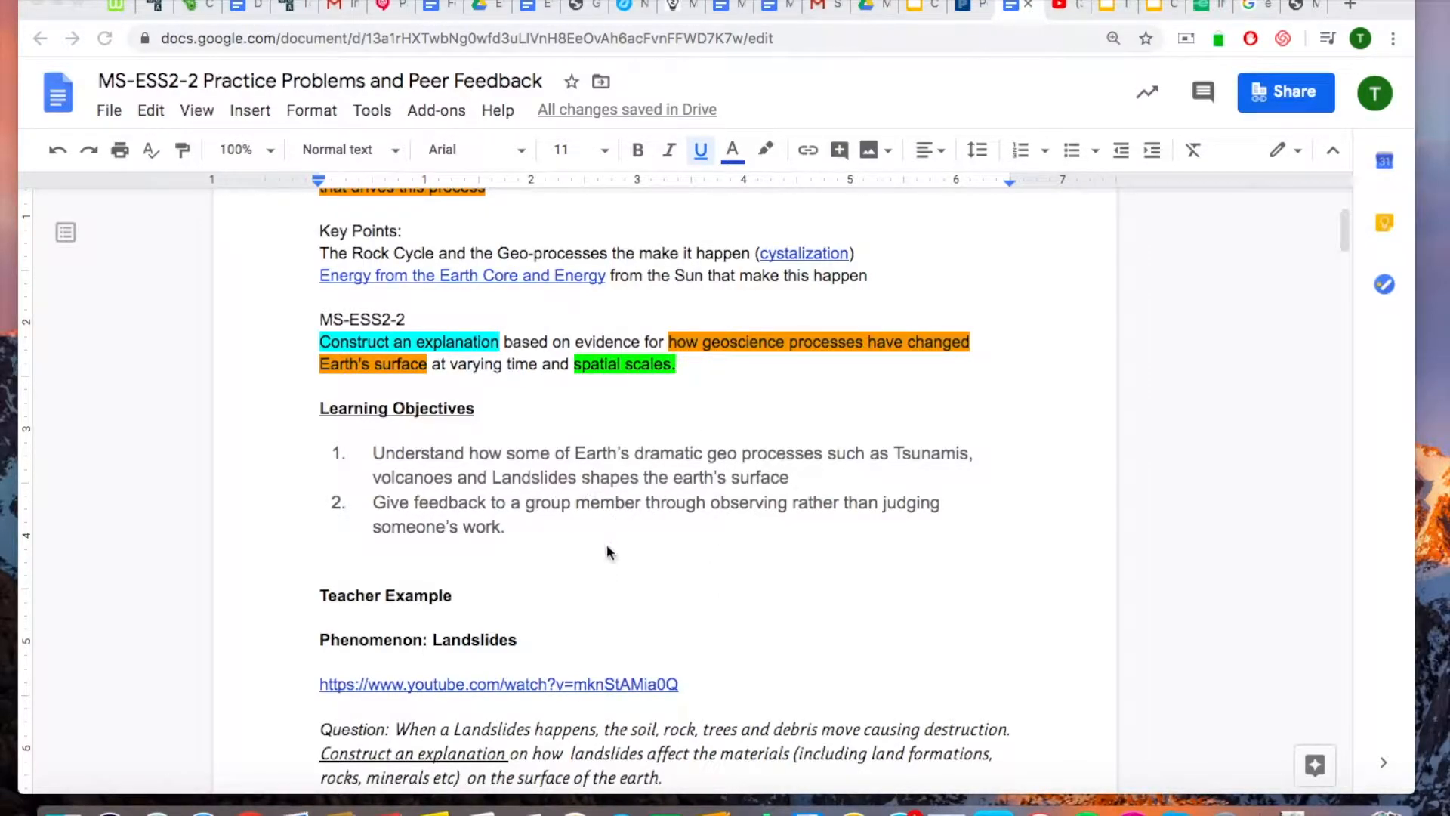
{"action": "scroll", "coordinate": [607, 546], "scroll_direction": "down", "scroll_amount": 2}
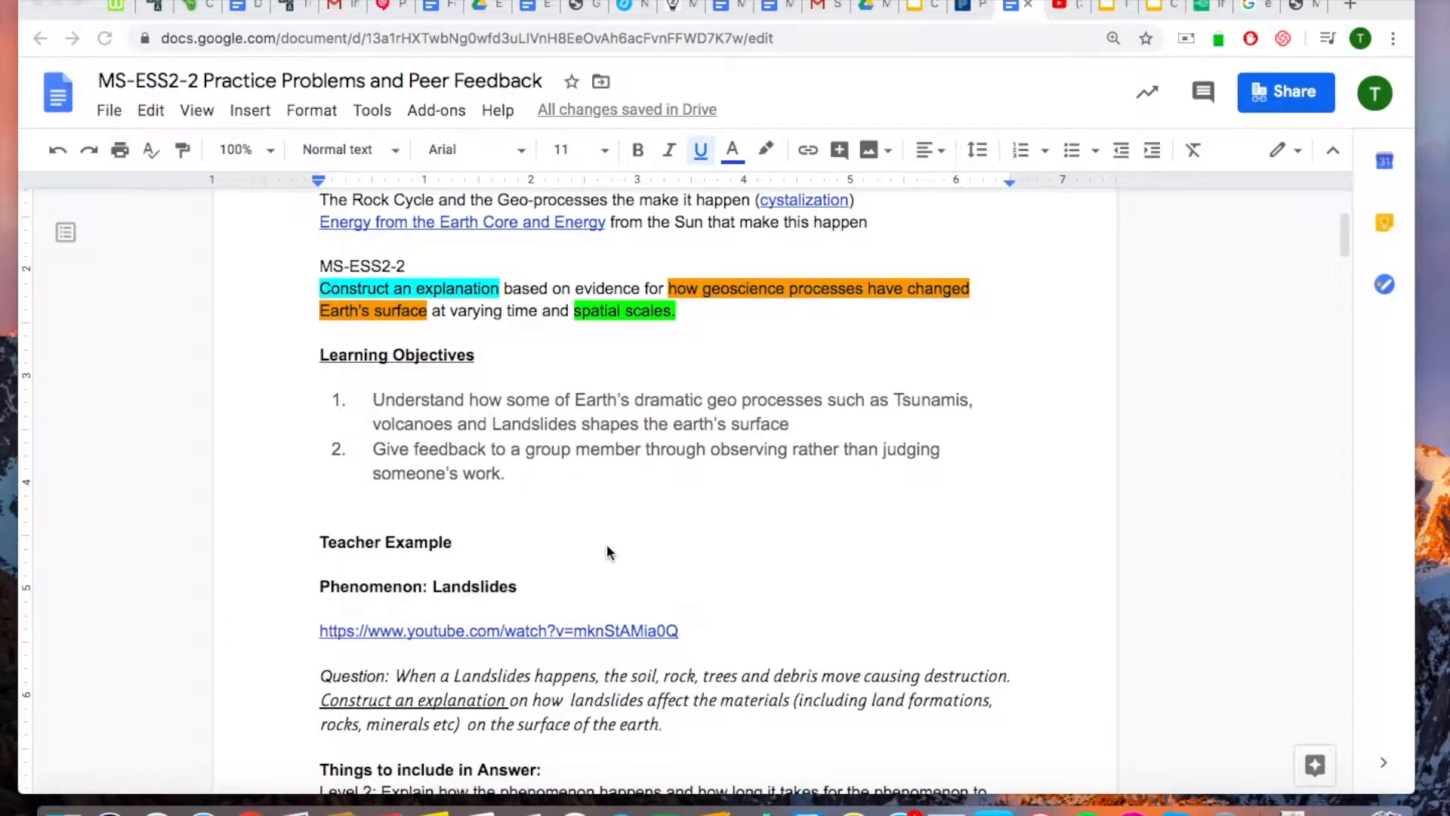
{"action": "scroll", "coordinate": [608, 551], "scroll_direction": "down", "scroll_amount": 4}
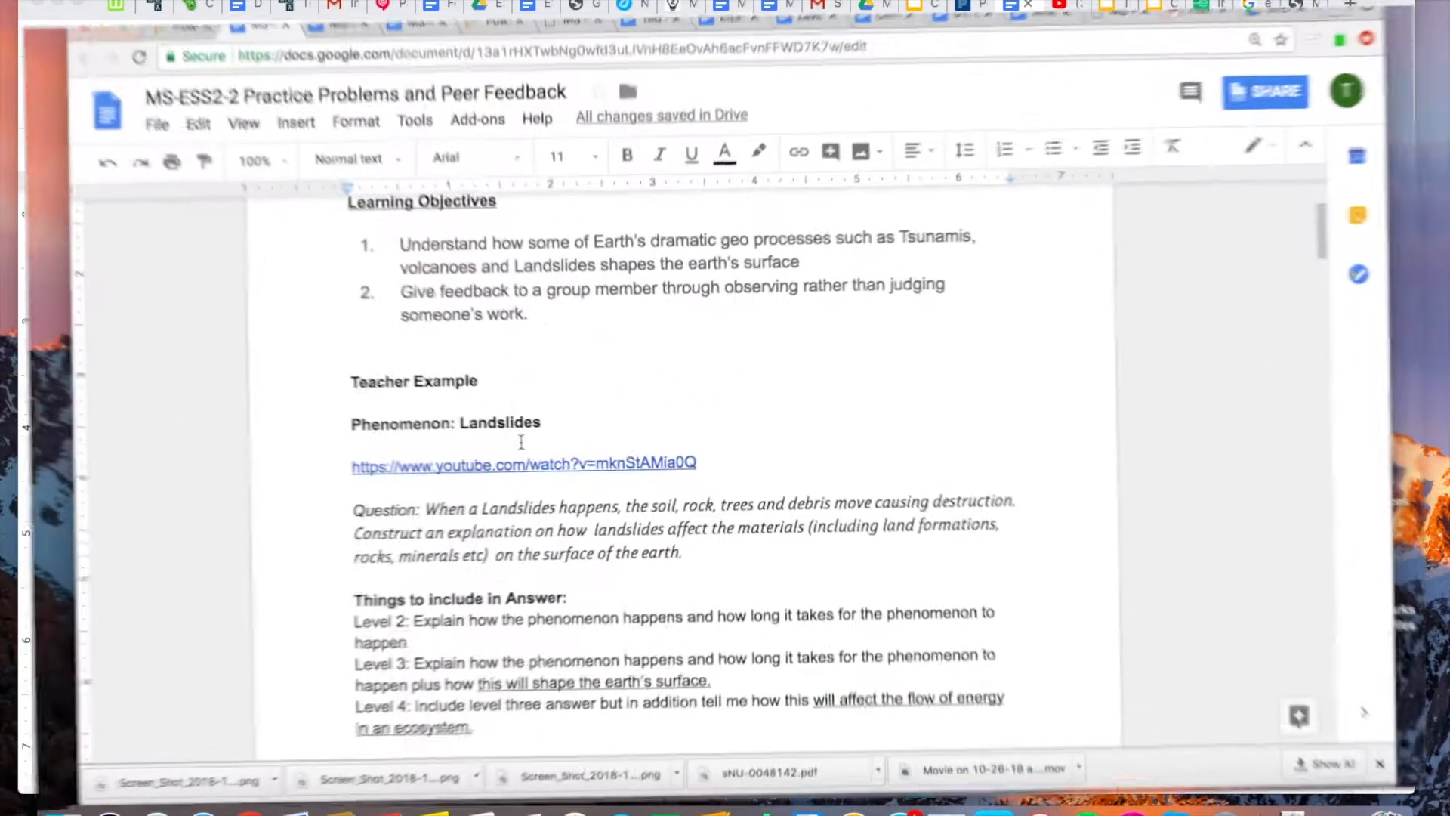
{"action": "scroll", "coordinate": [512, 438], "scroll_direction": "down", "scroll_amount": 3}
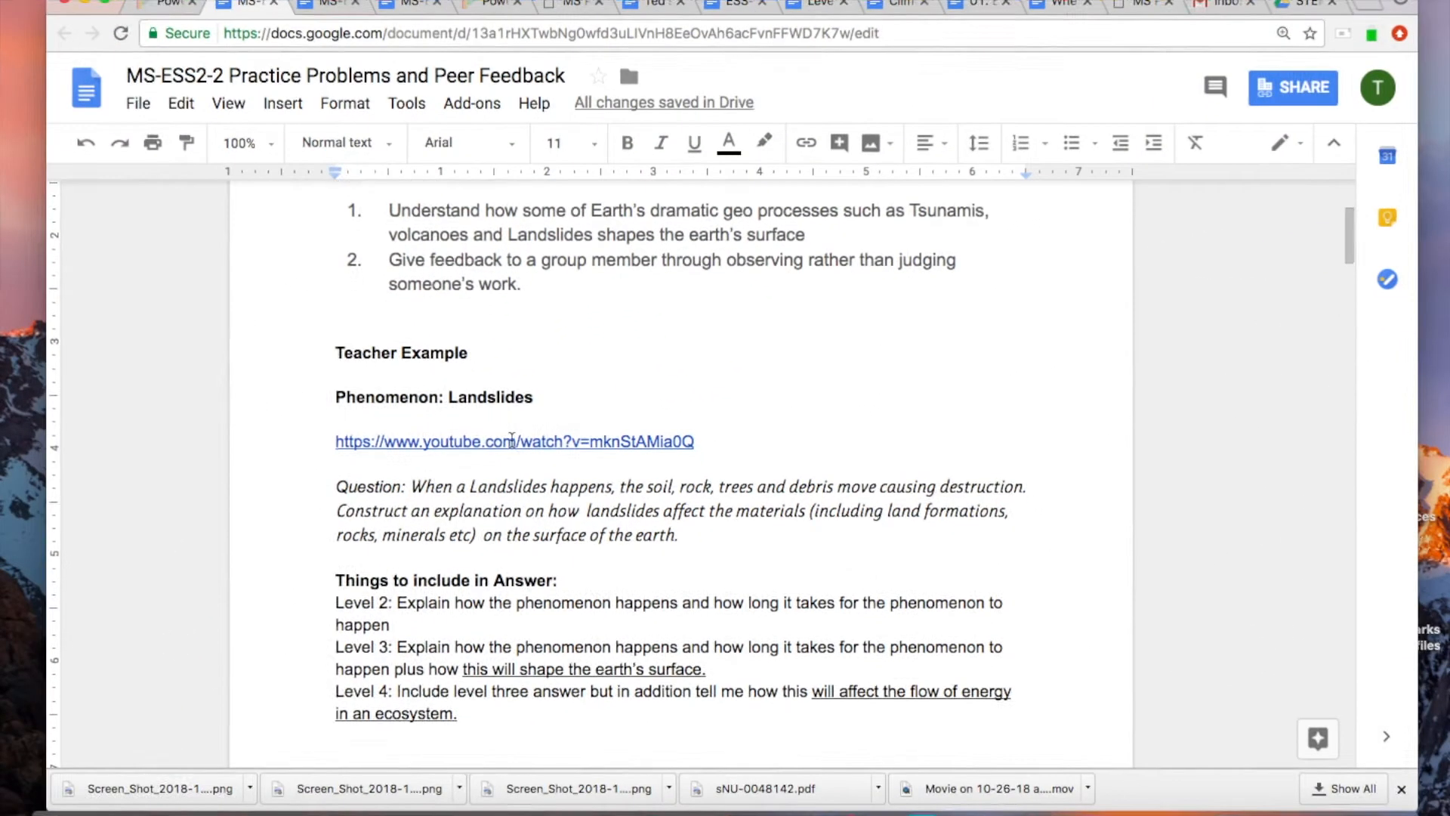
Step: Underline the phrase "Construct an explanation" in the landslides question of the Teacher Example
{"action": "scroll", "coordinate": [512, 438], "scroll_direction": "down", "scroll_amount": 1}
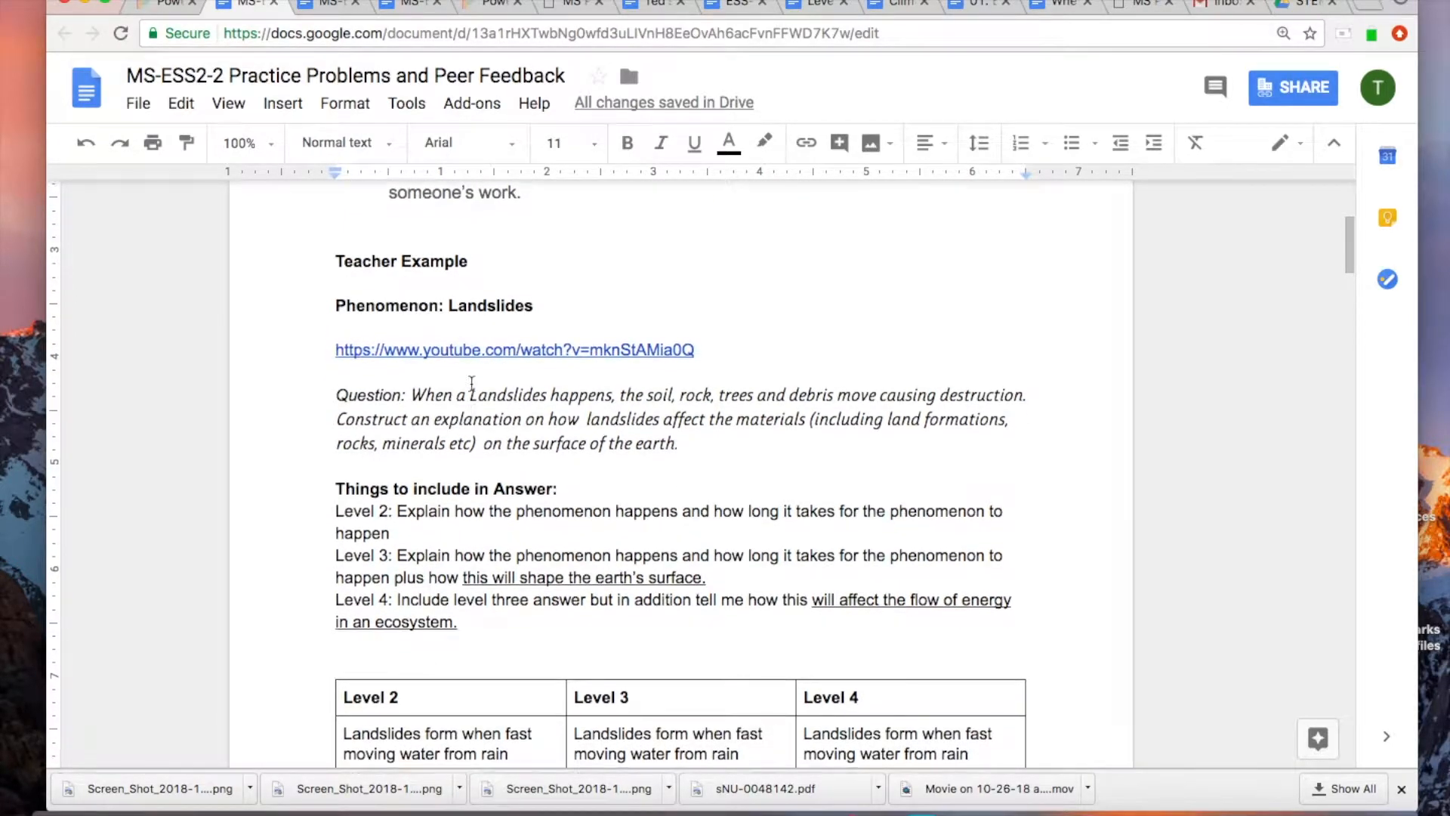
{"action": "scroll", "coordinate": [472, 384], "scroll_direction": "down", "scroll_amount": 2}
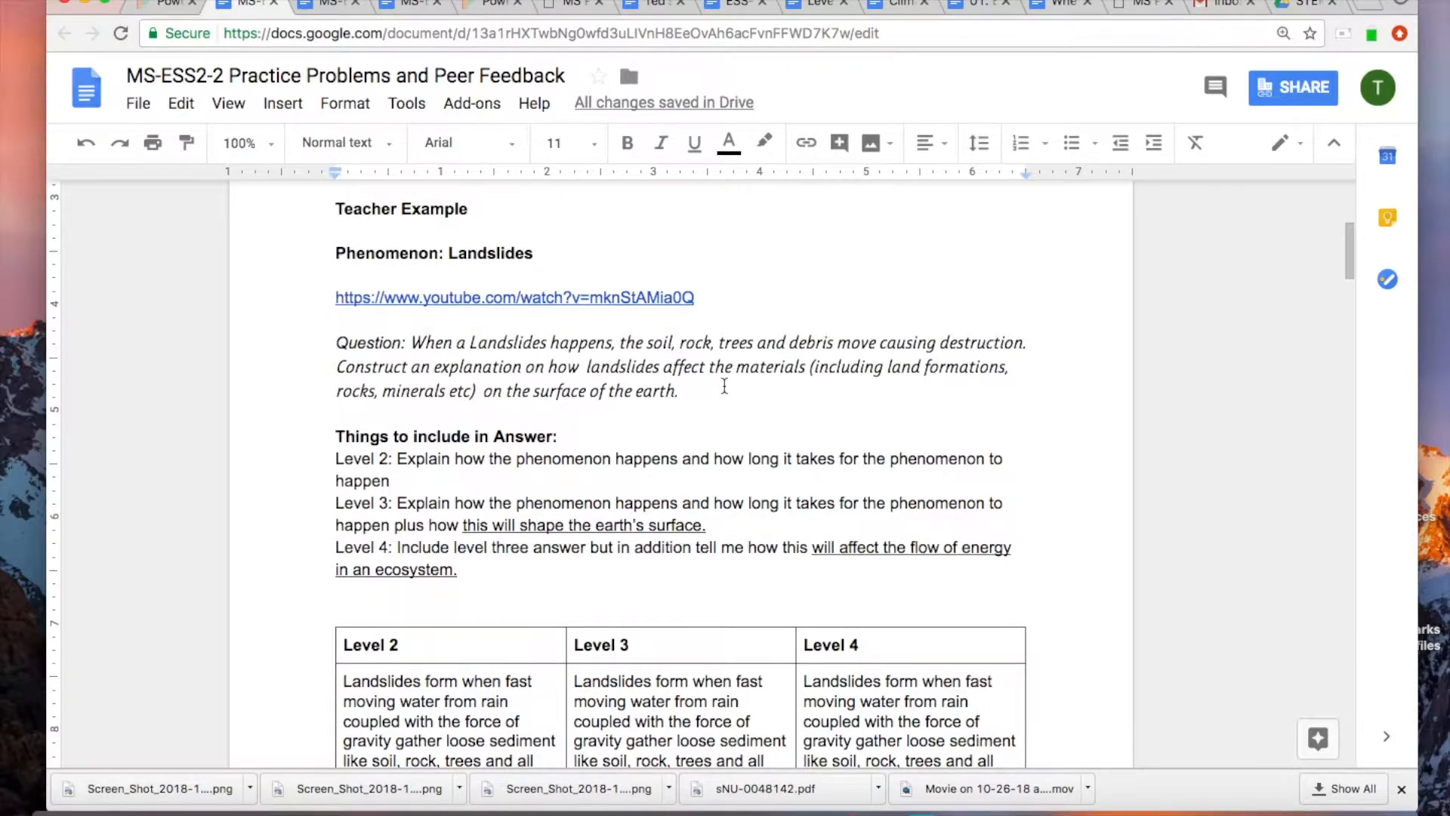
{"action": "scroll", "coordinate": [724, 386], "scroll_direction": "down", "scroll_amount": 1}
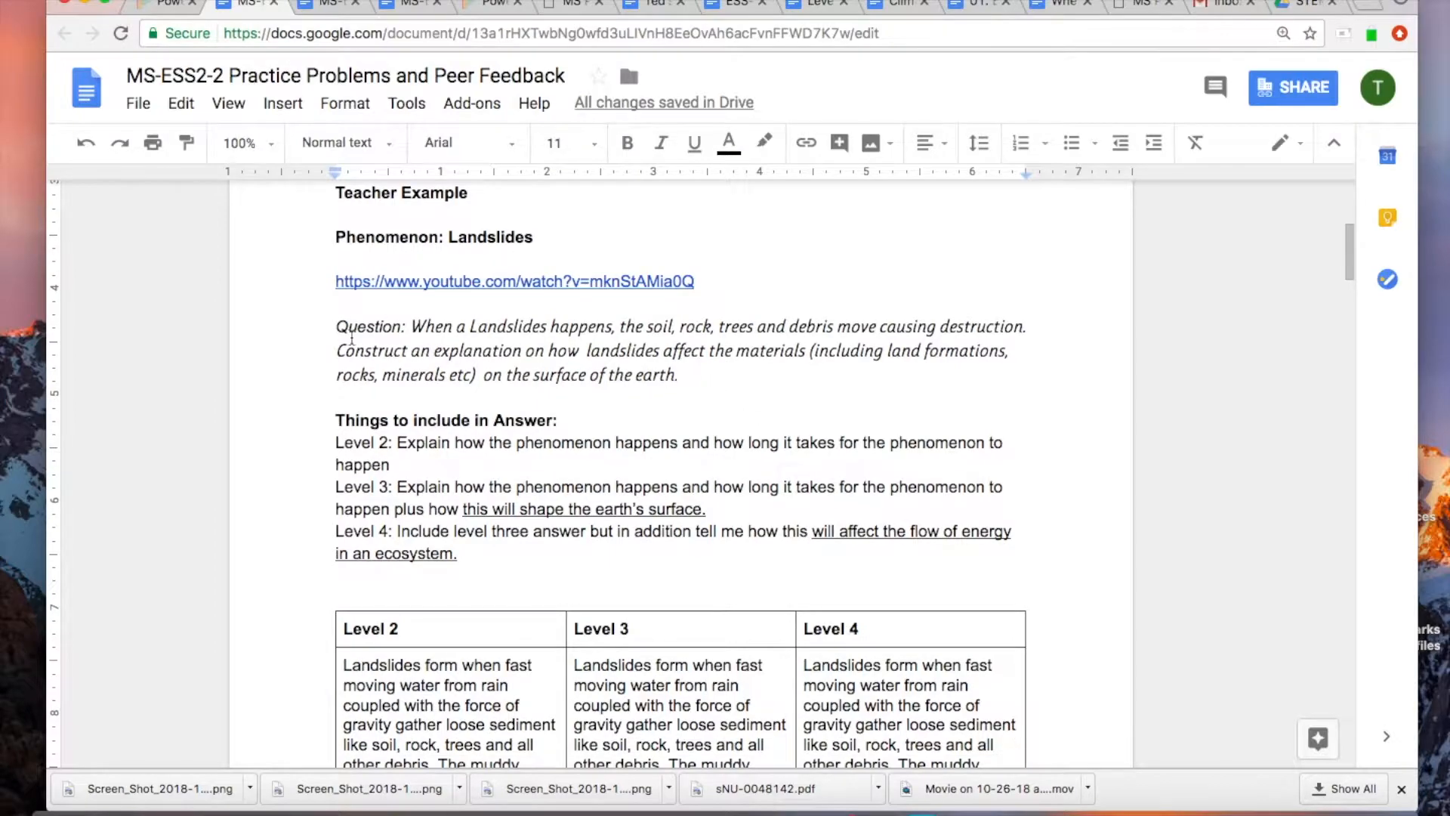
{"action": "left_click_drag", "start_coordinate": [338, 352], "coordinate": [523, 352]}
{"action": "left_click", "coordinate": [693, 144]}
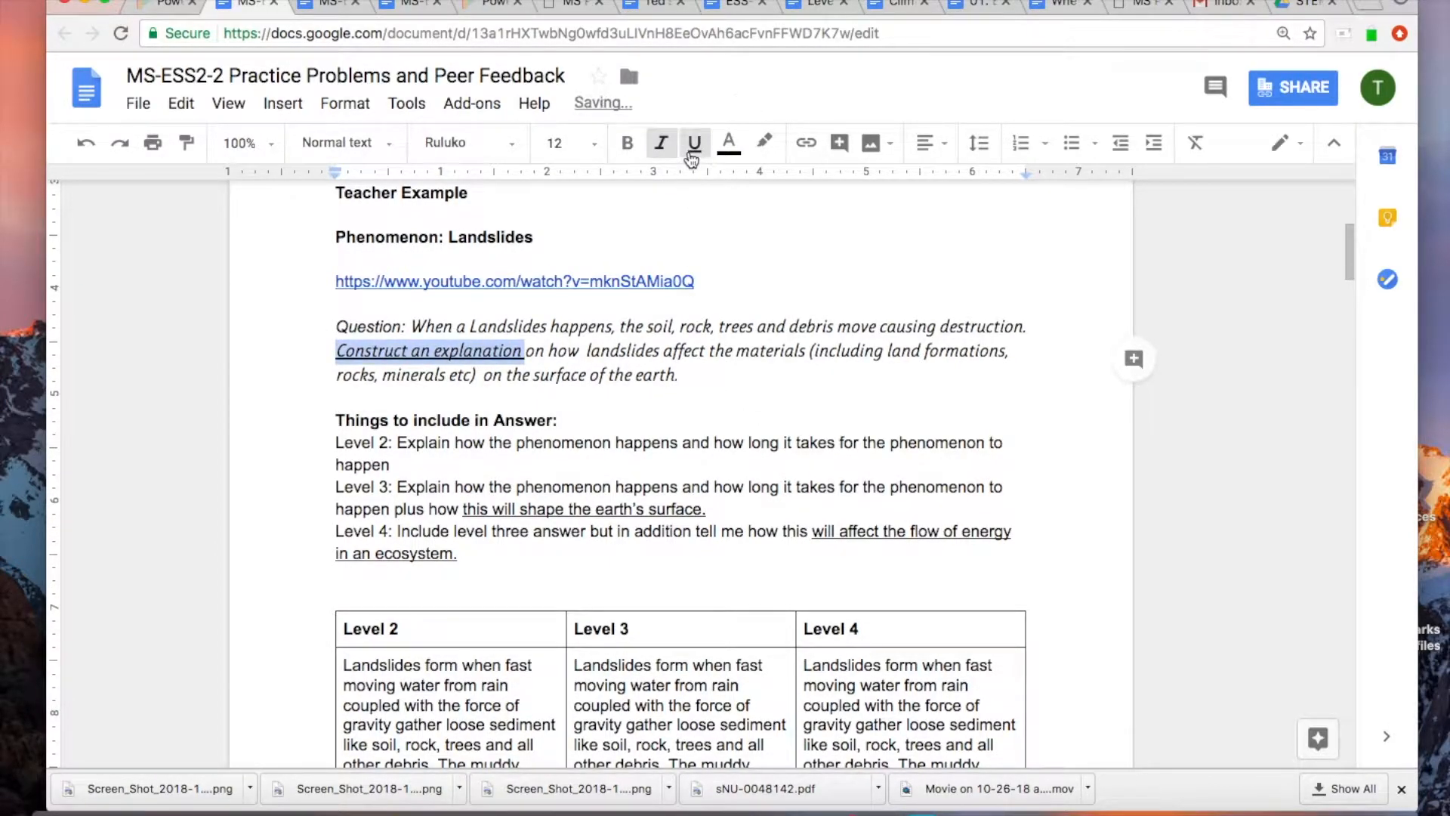
{"action": "left_click", "coordinate": [681, 388]}
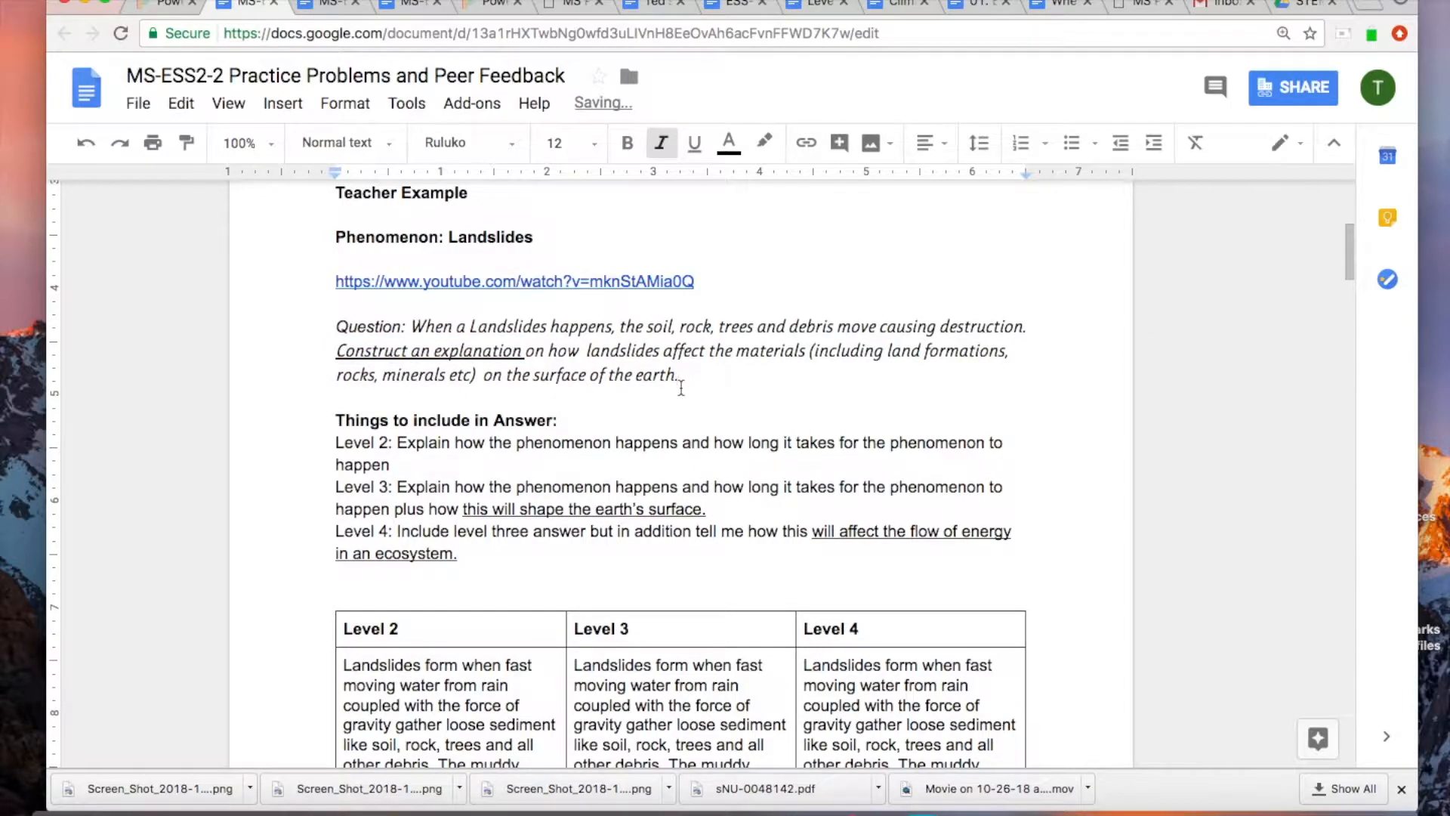
Step: Examine the Level 2, Level 3 and Level 4 requirements under "Things to include in Answer", highlighting each level label in turn
{"action": "scroll", "coordinate": [681, 389], "scroll_direction": "down", "scroll_amount": 1}
{"action": "scroll", "coordinate": [680, 389], "scroll_direction": "down", "scroll_amount": 1}
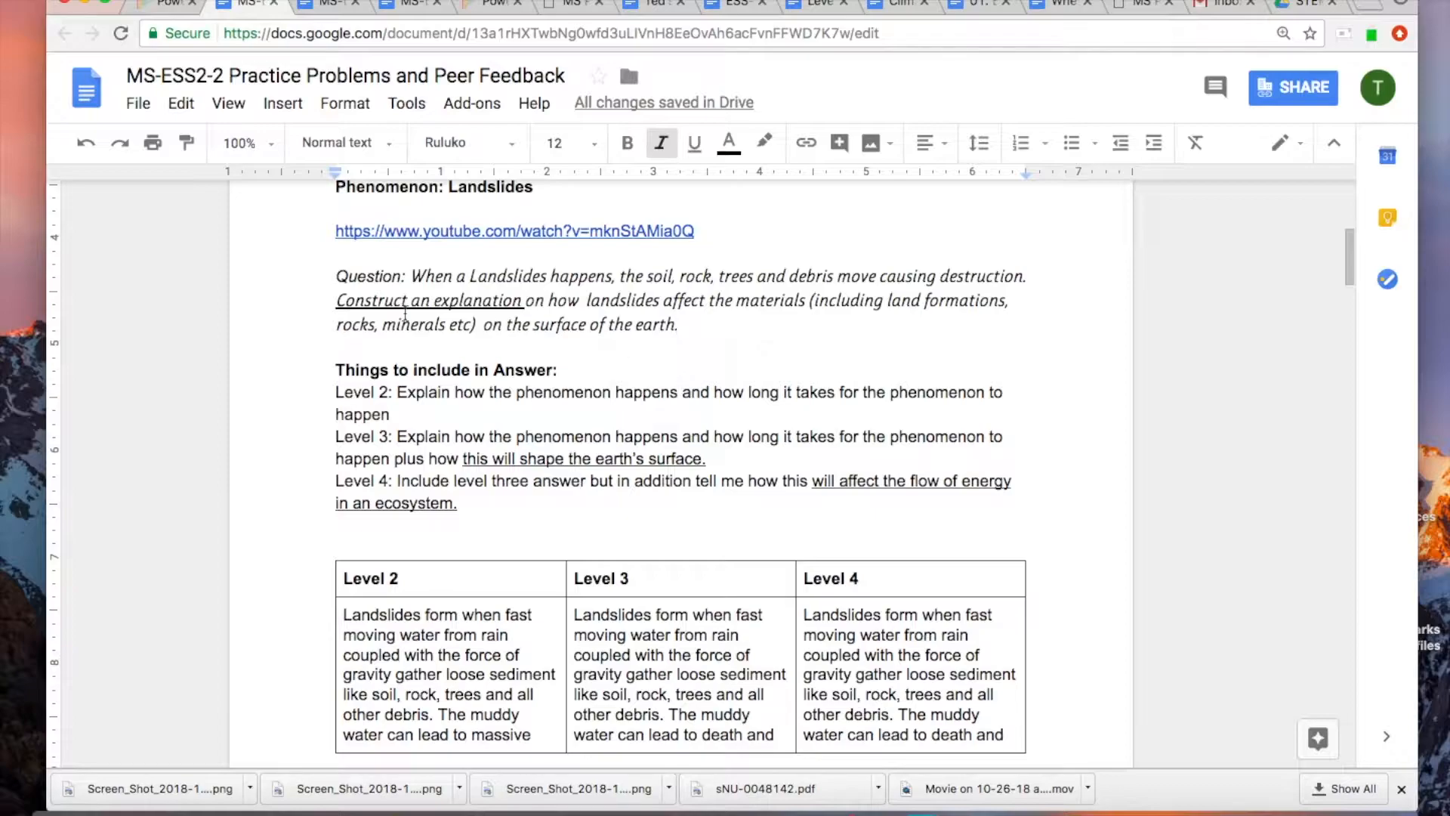
{"action": "scroll", "coordinate": [695, 349], "scroll_direction": "down", "scroll_amount": 1}
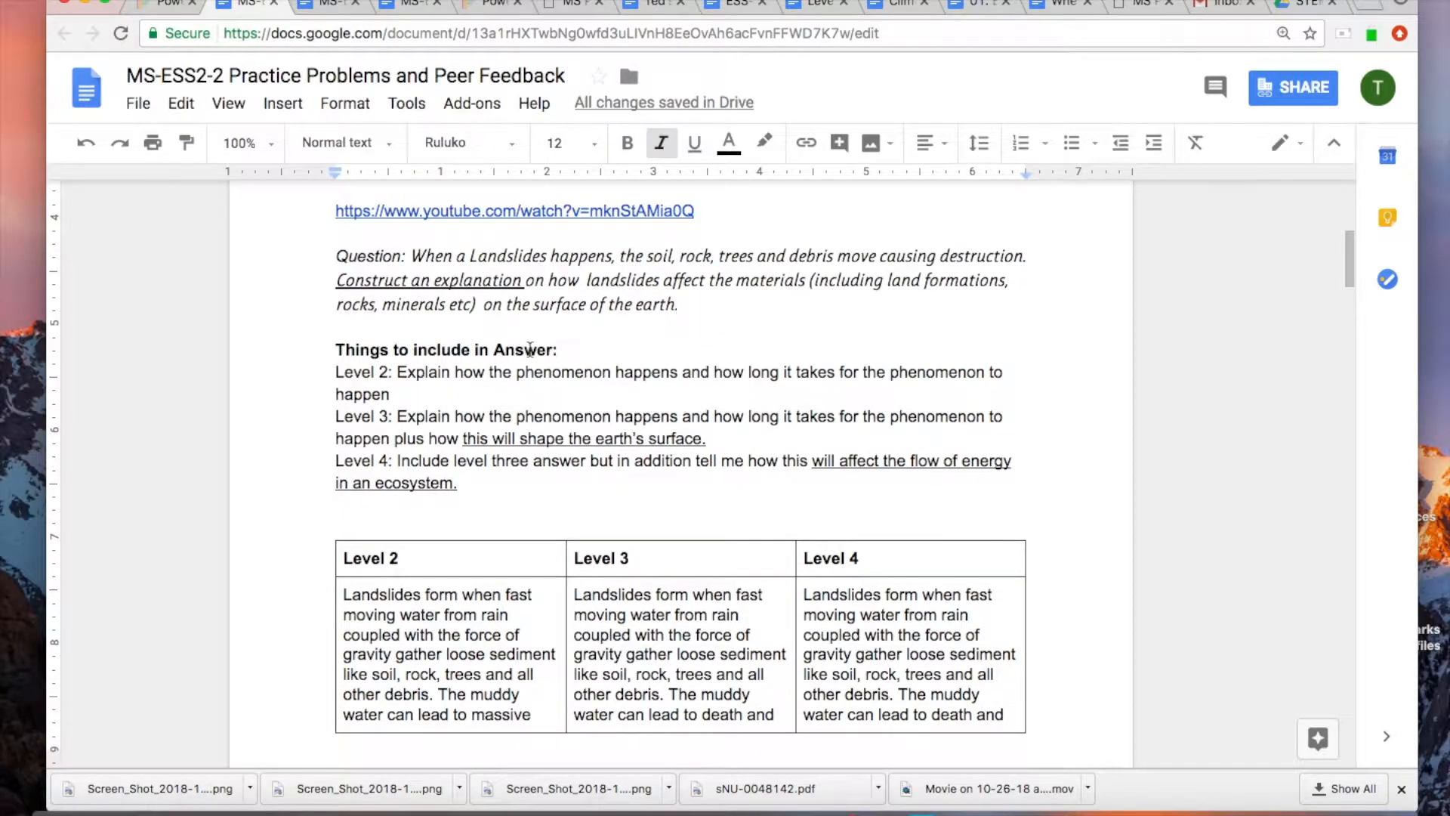
{"action": "scroll", "coordinate": [555, 348], "scroll_direction": "up", "scroll_amount": 3}
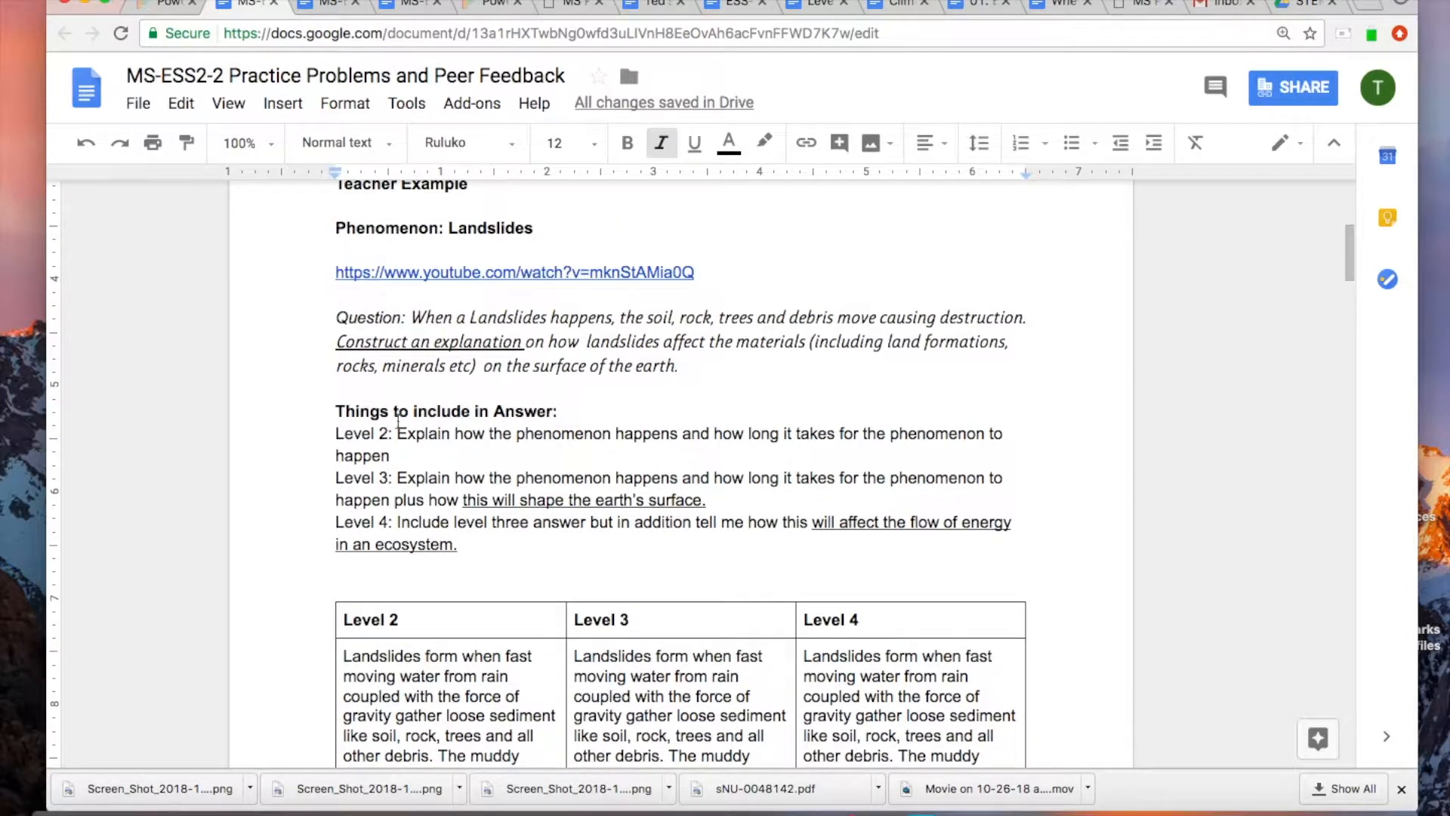
{"action": "left_click_drag", "start_coordinate": [393, 428], "coordinate": [335, 434]}
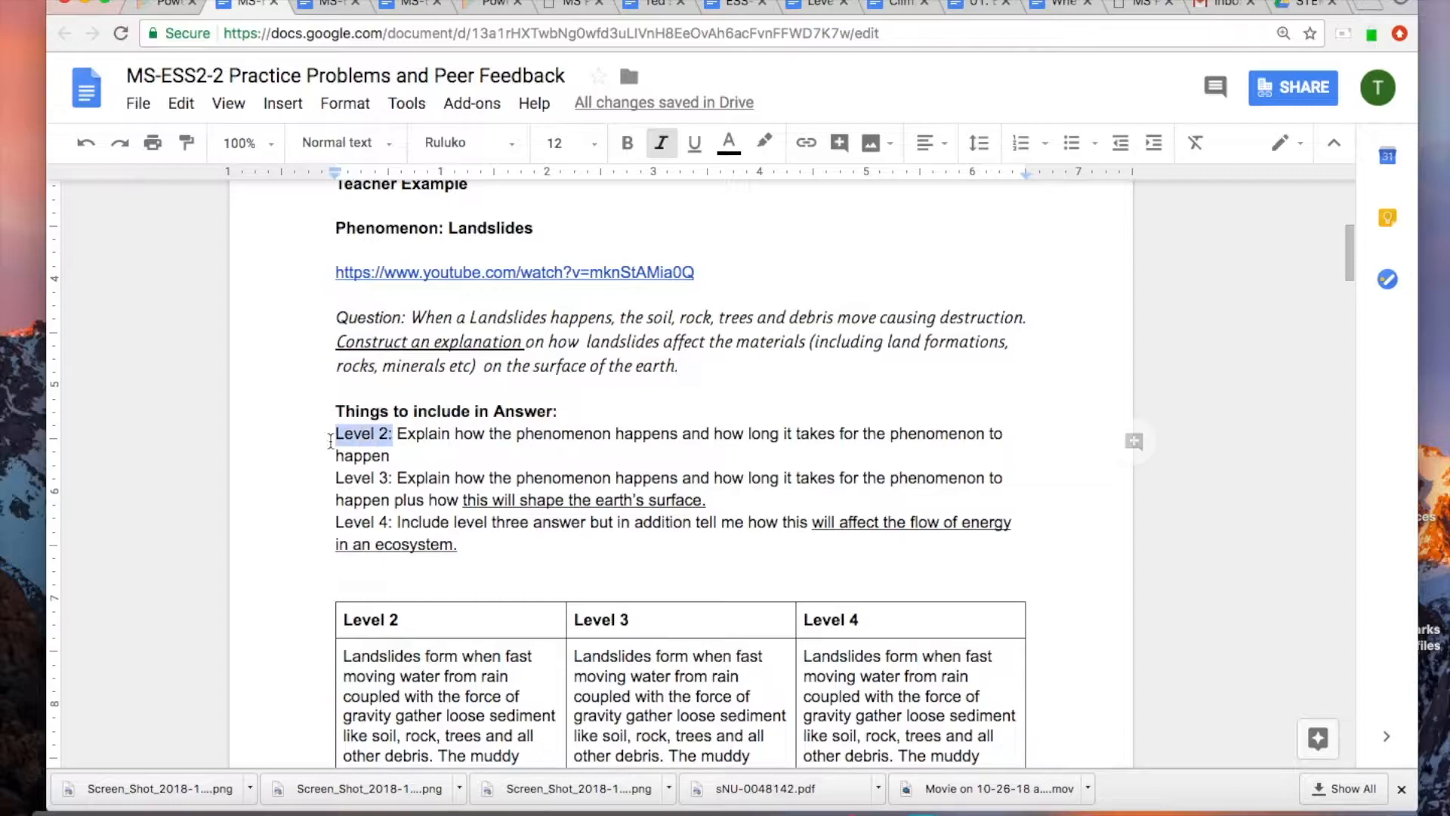
{"action": "left_click_drag", "start_coordinate": [388, 478], "coordinate": [318, 481]}
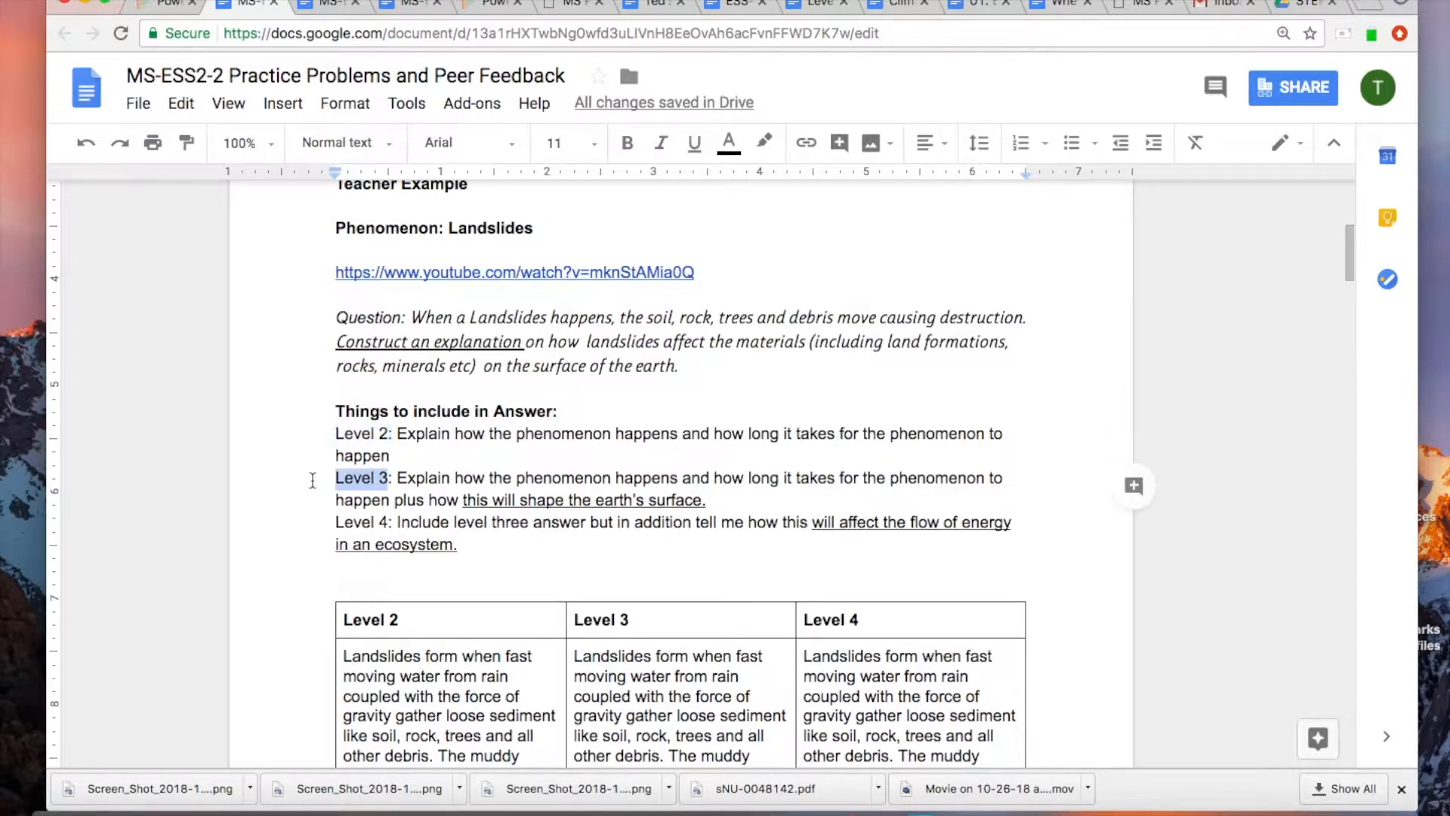
{"action": "left_click_drag", "start_coordinate": [393, 523], "coordinate": [332, 525]}
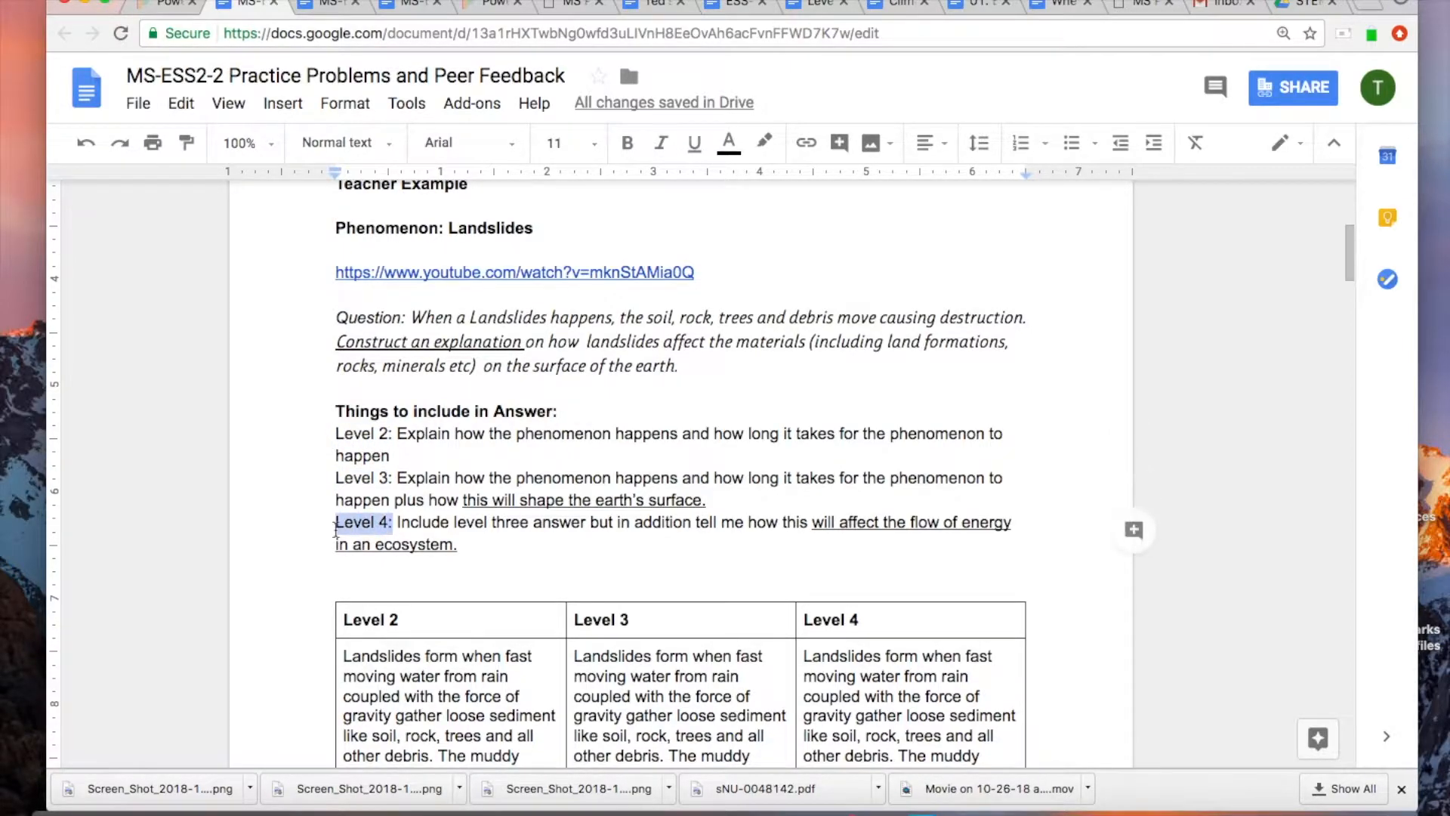
{"action": "scroll", "coordinate": [441, 518], "scroll_direction": "down", "scroll_amount": 1}
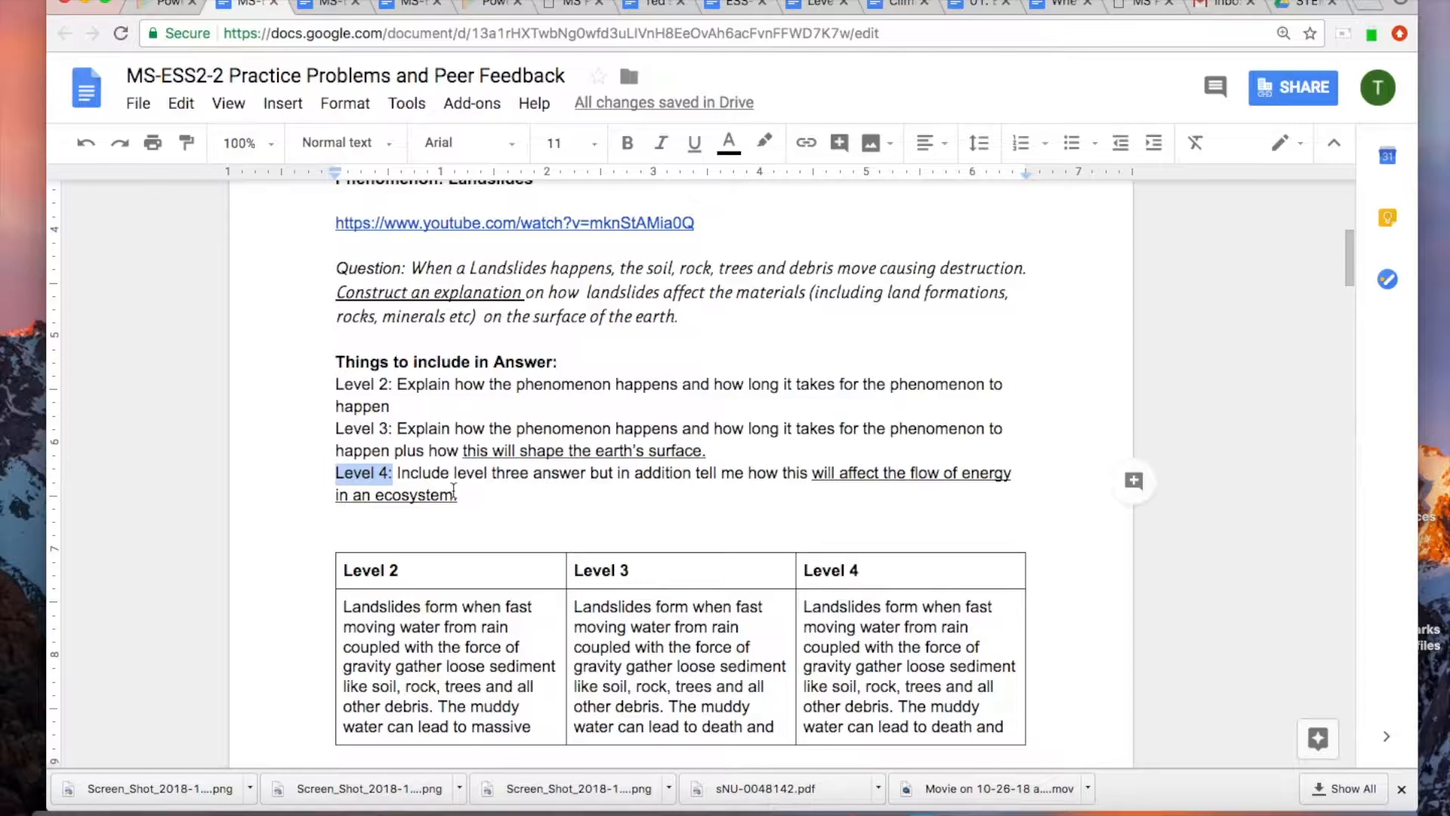
{"action": "scroll", "coordinate": [453, 491], "scroll_direction": "up", "scroll_amount": 2}
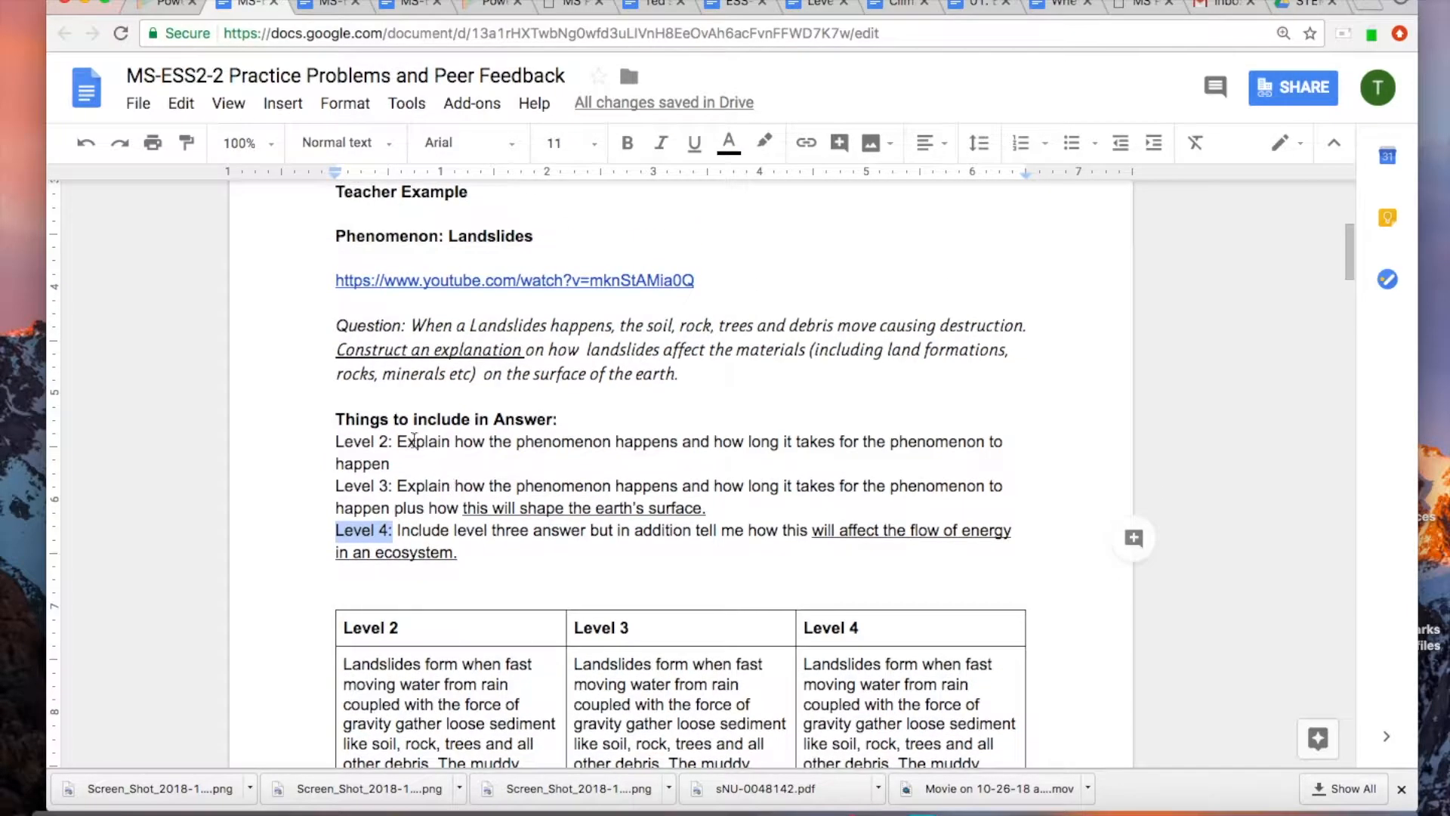
{"action": "left_click", "coordinate": [393, 443]}
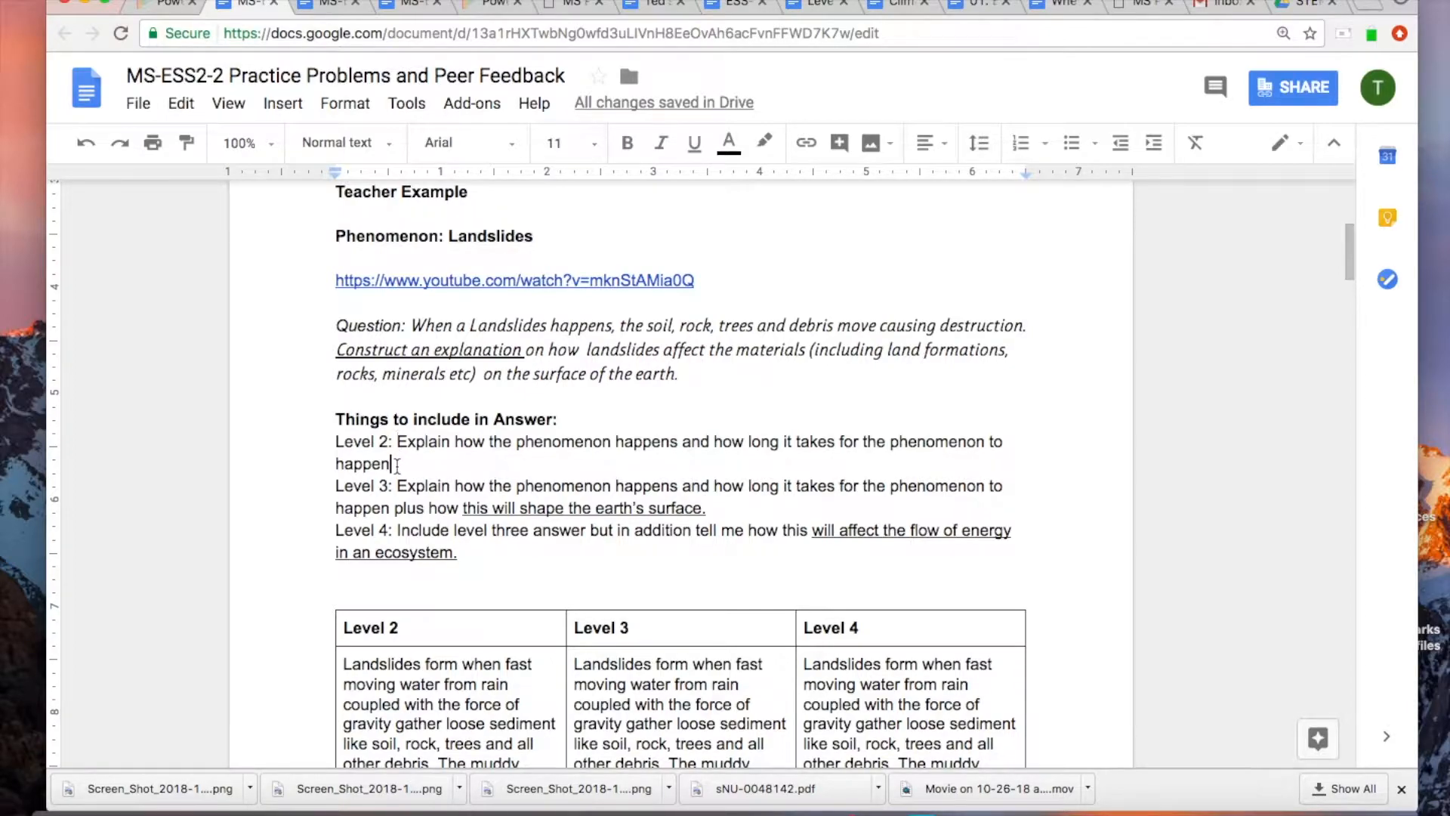
{"action": "left_click", "coordinate": [397, 466]}
{"action": "scroll", "coordinate": [396, 483], "scroll_direction": "down", "scroll_amount": 1}
{"action": "scroll", "coordinate": [397, 489], "scroll_direction": "down", "scroll_amount": 3}
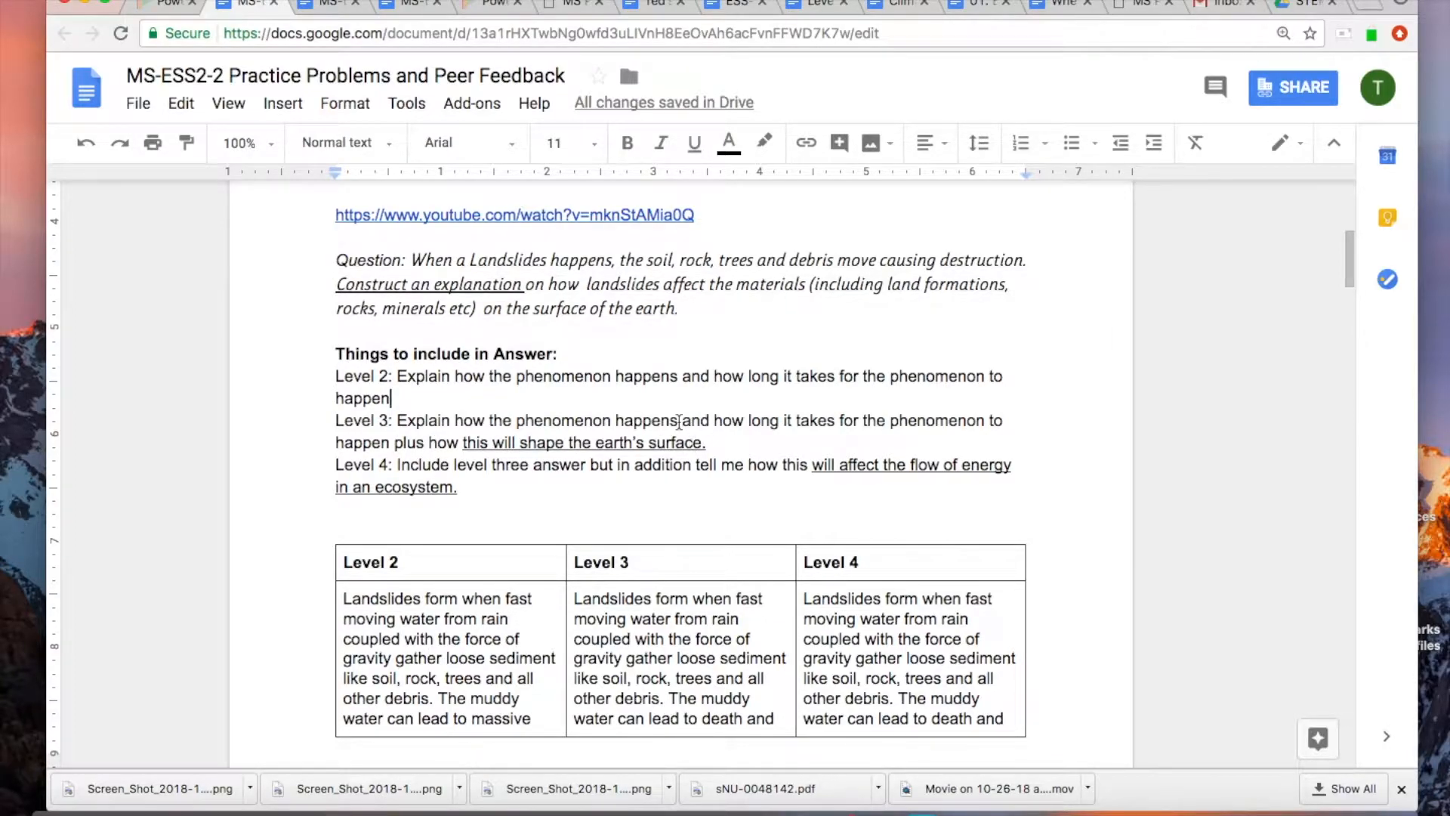
{"action": "scroll", "coordinate": [618, 429], "scroll_direction": "down", "scroll_amount": 1}
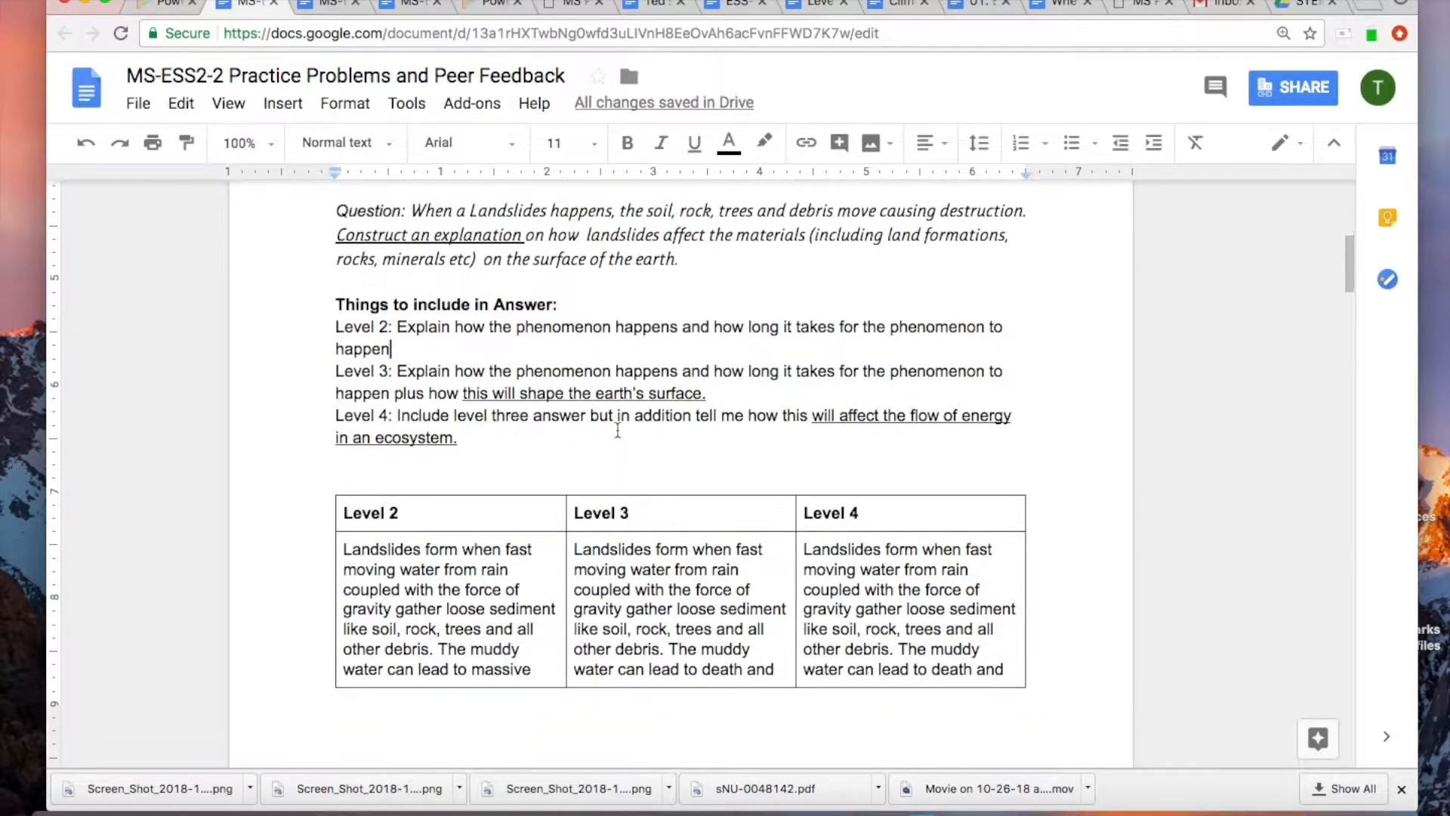
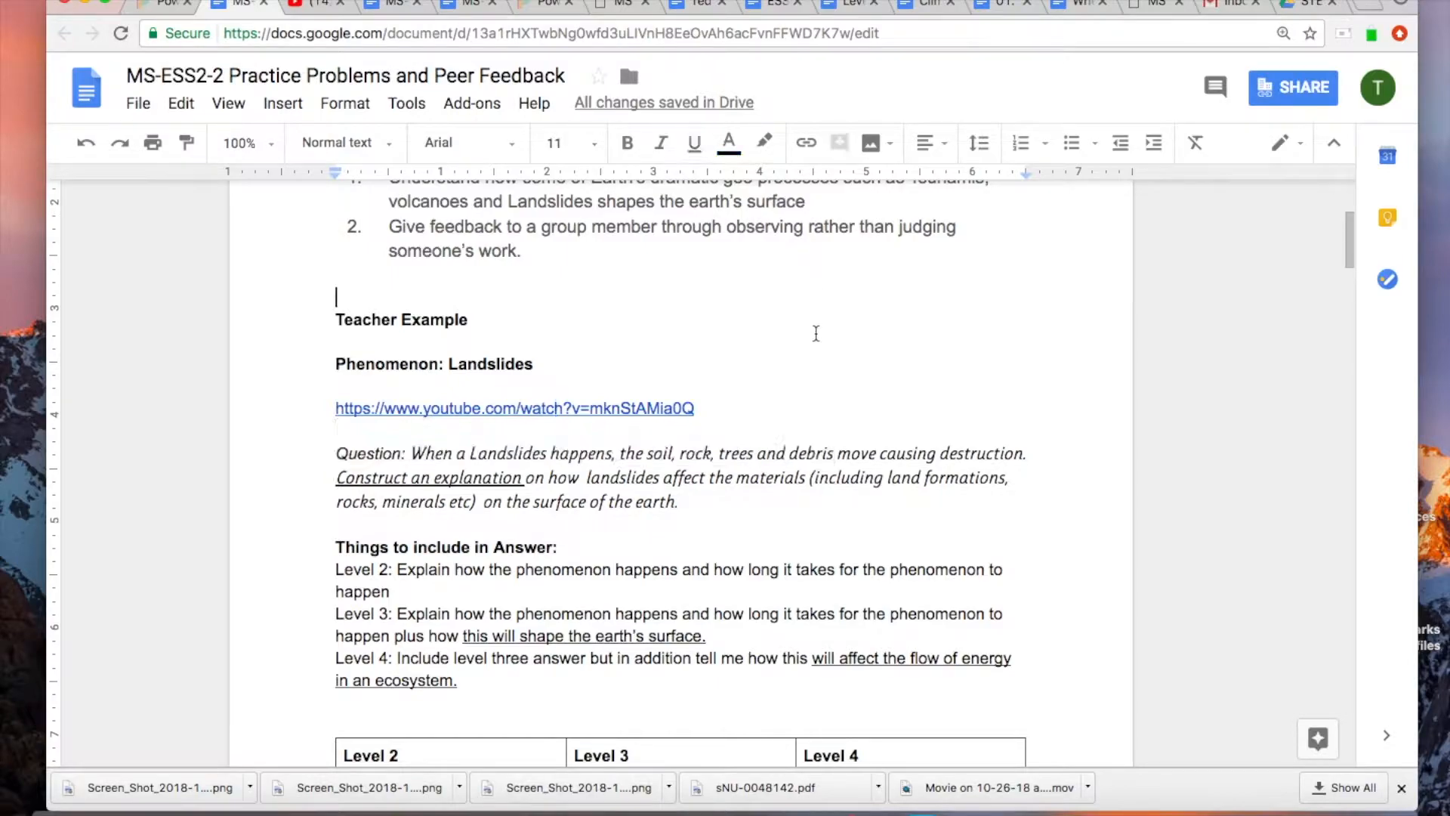
Step: Review the landslides question and the level requirements alongside the start of the Level 2, 3 and 4 example answers
{"action": "scroll", "coordinate": [818, 367], "scroll_direction": "down", "scroll_amount": 1}
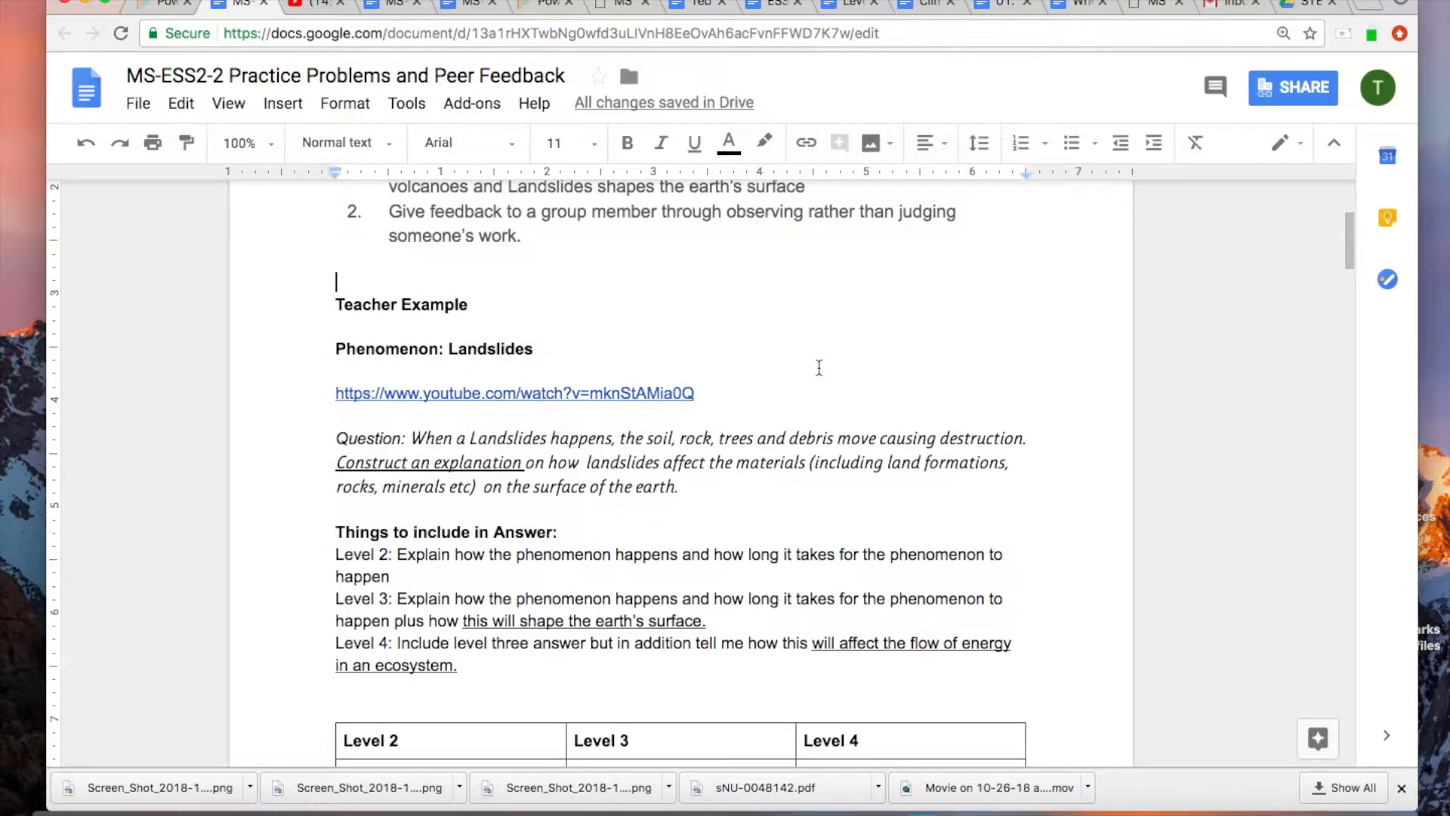
{"action": "scroll", "coordinate": [819, 367], "scroll_direction": "down", "scroll_amount": 2}
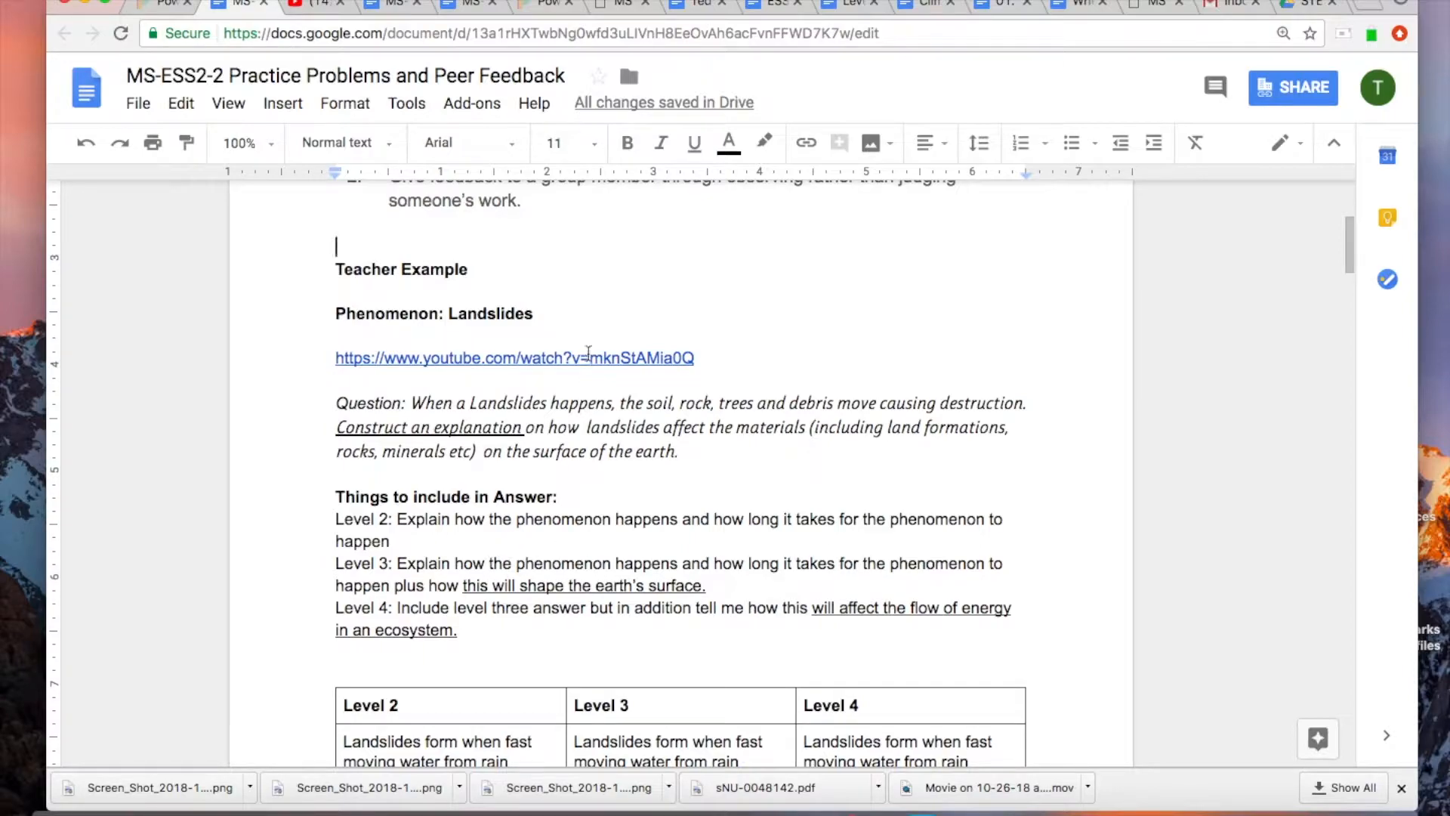
{"action": "scroll", "coordinate": [586, 577], "scroll_direction": "down", "scroll_amount": 3}
{"action": "scroll", "coordinate": [586, 577], "scroll_direction": "down", "scroll_amount": 5}
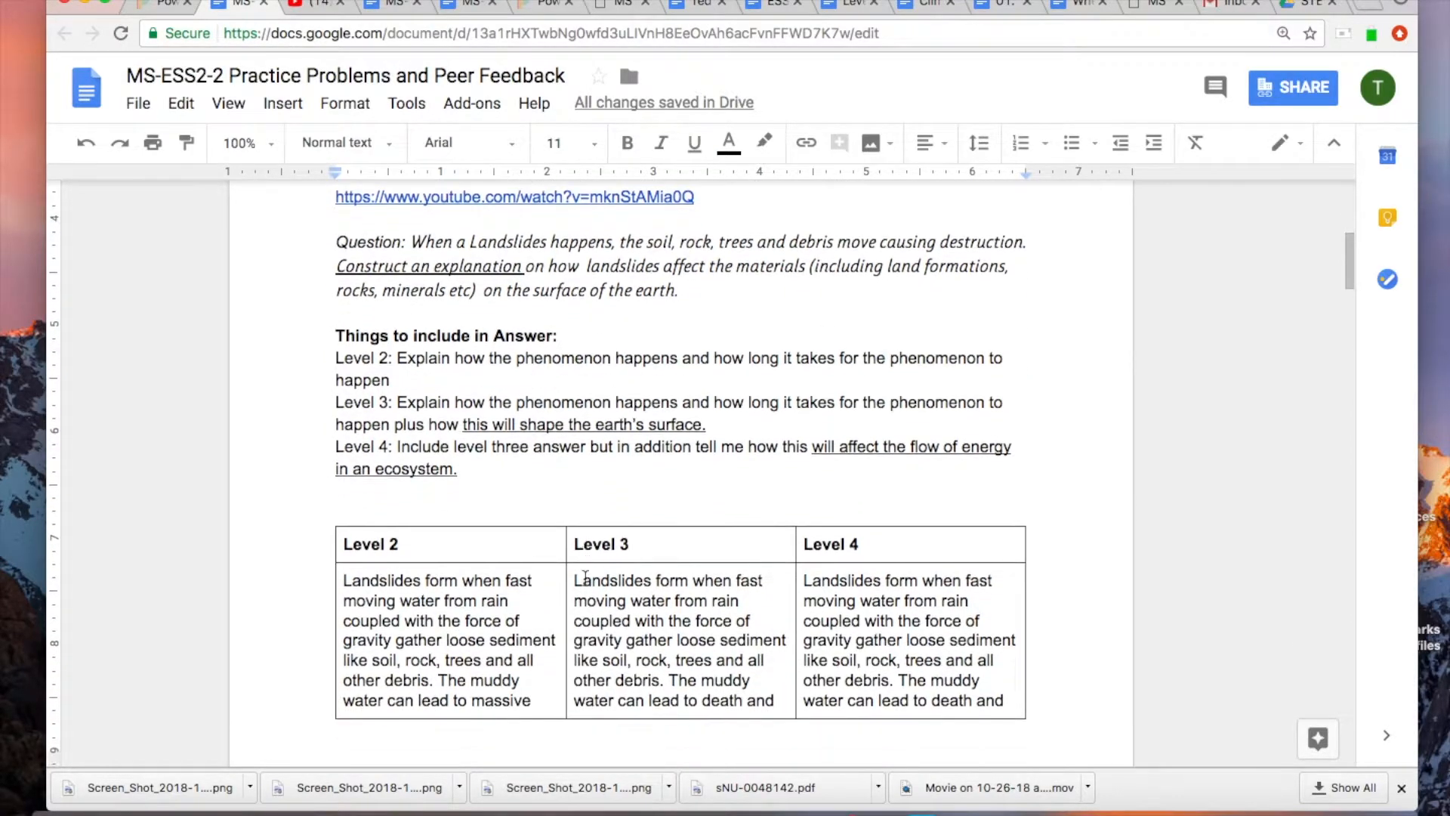
{"action": "scroll", "coordinate": [586, 578], "scroll_direction": "down", "scroll_amount": 3}
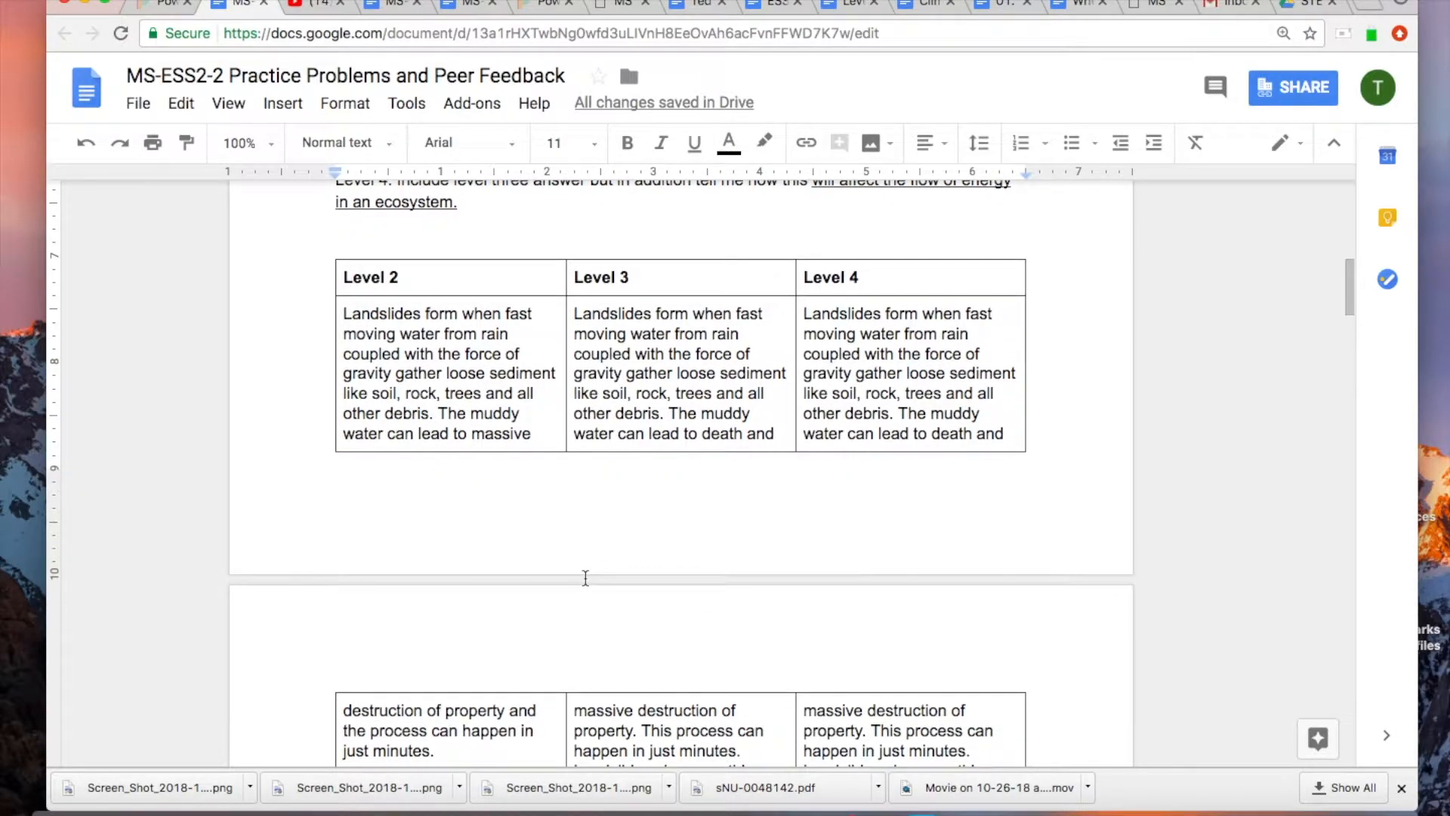
{"action": "scroll", "coordinate": [586, 577], "scroll_direction": "up", "scroll_amount": 8}
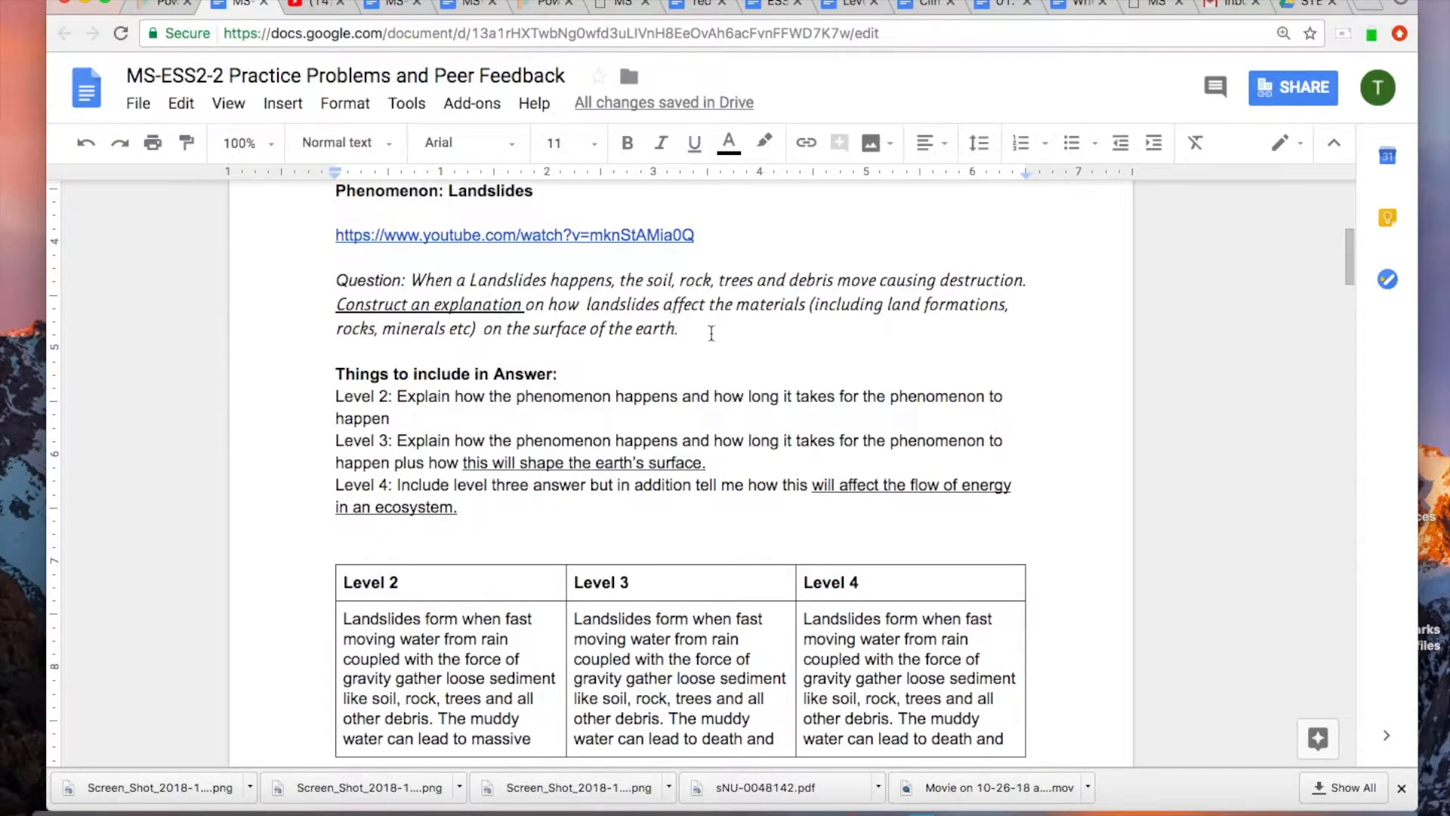
{"action": "scroll", "coordinate": [711, 333], "scroll_direction": "down", "scroll_amount": 1}
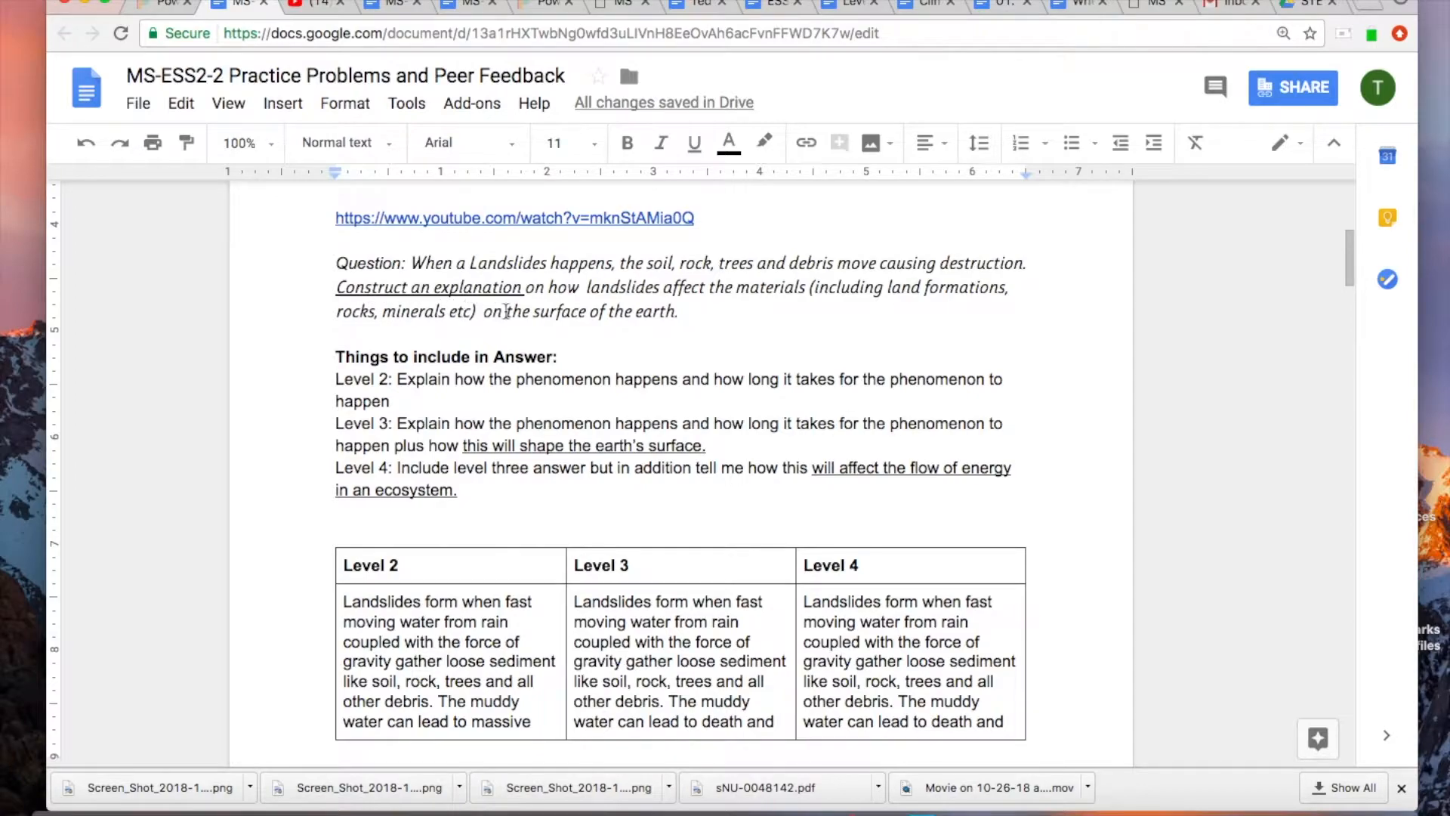
{"action": "scroll", "coordinate": [629, 408], "scroll_direction": "down", "scroll_amount": 5}
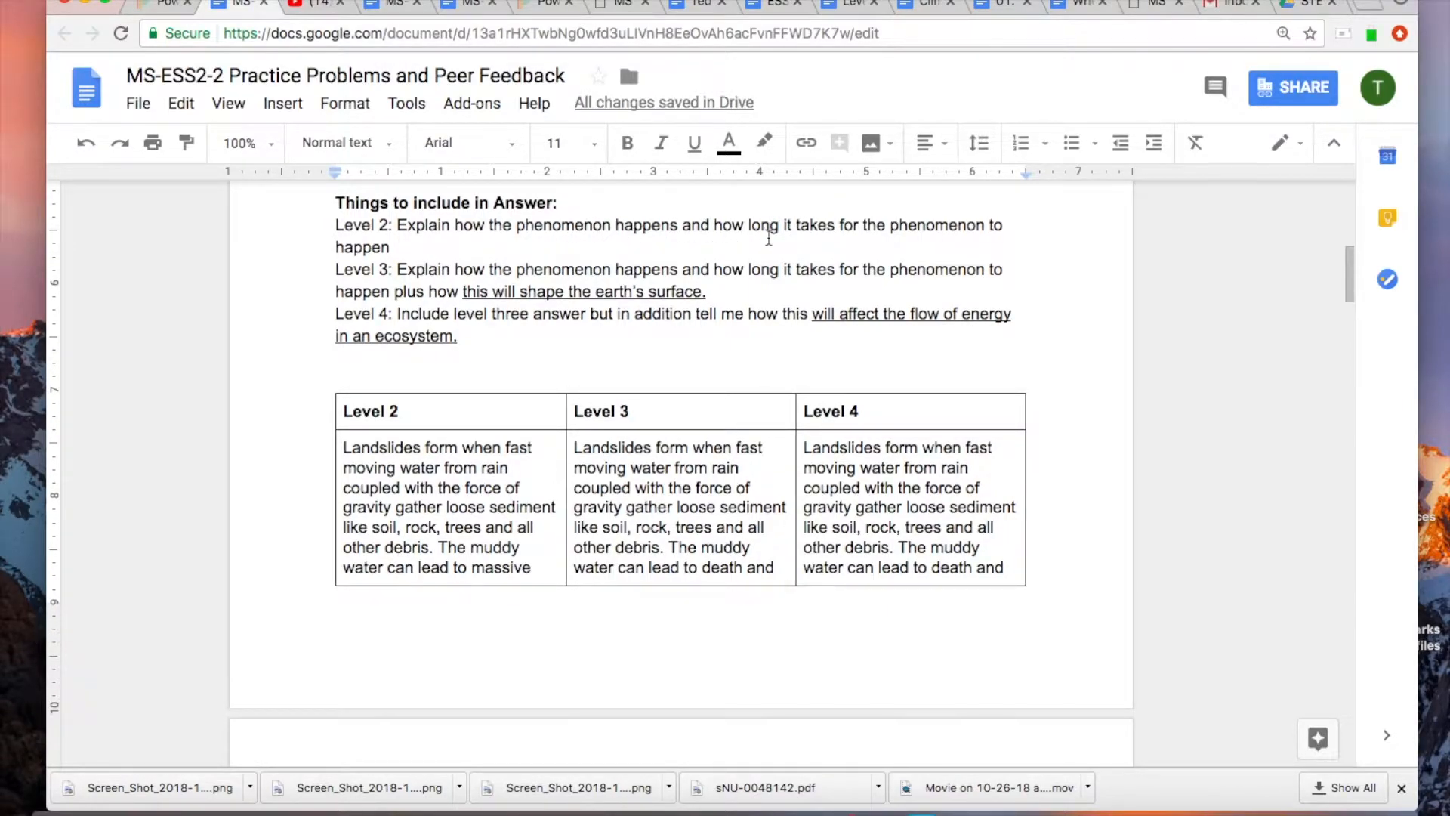
Step: Read the Level 2 landslide example answer across the page break and compare it with the Level 2 requirement
{"action": "scroll", "coordinate": [764, 237], "scroll_direction": "down", "scroll_amount": 4}
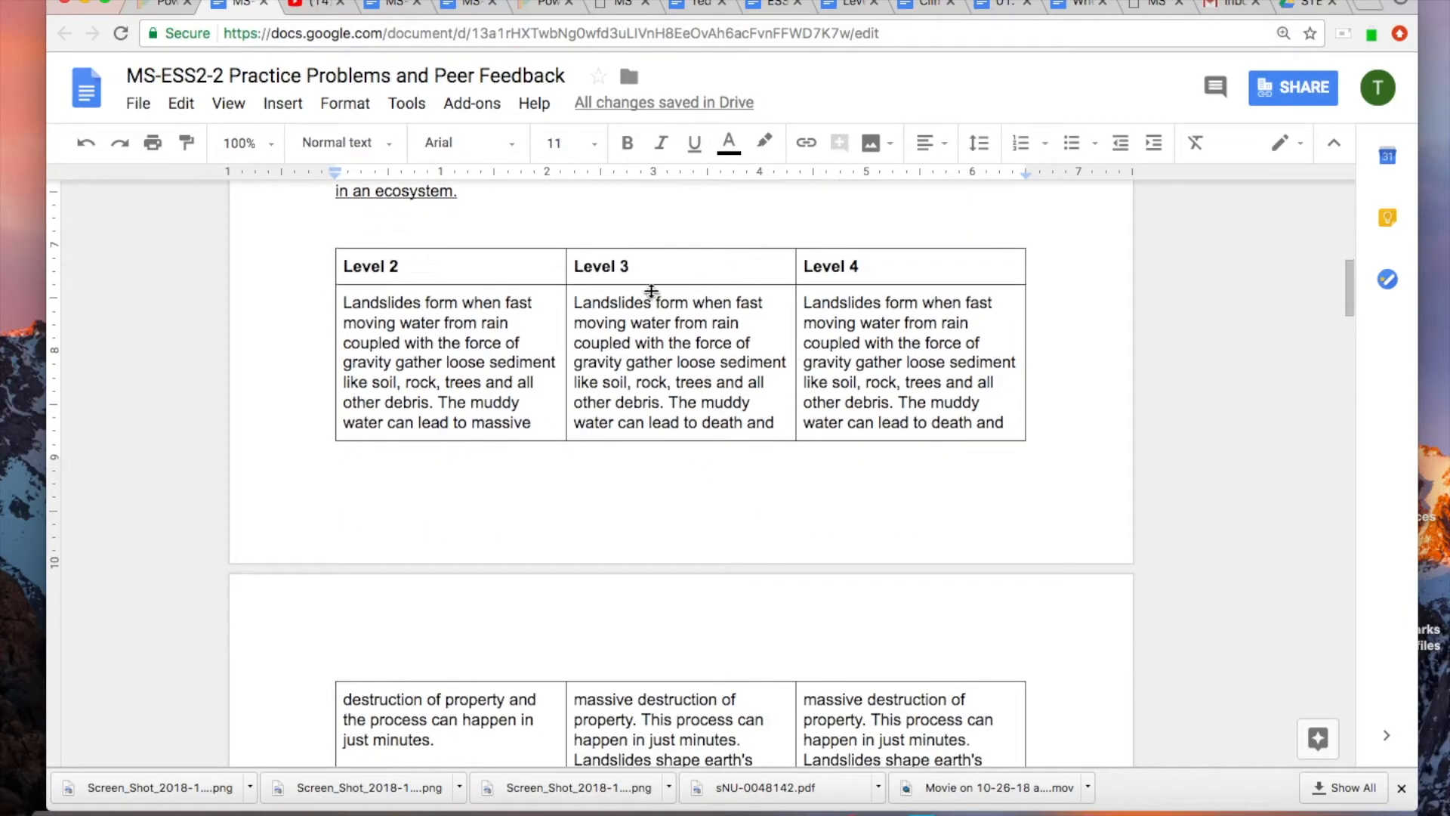
{"action": "scroll", "coordinate": [502, 366], "scroll_direction": "down", "scroll_amount": 2}
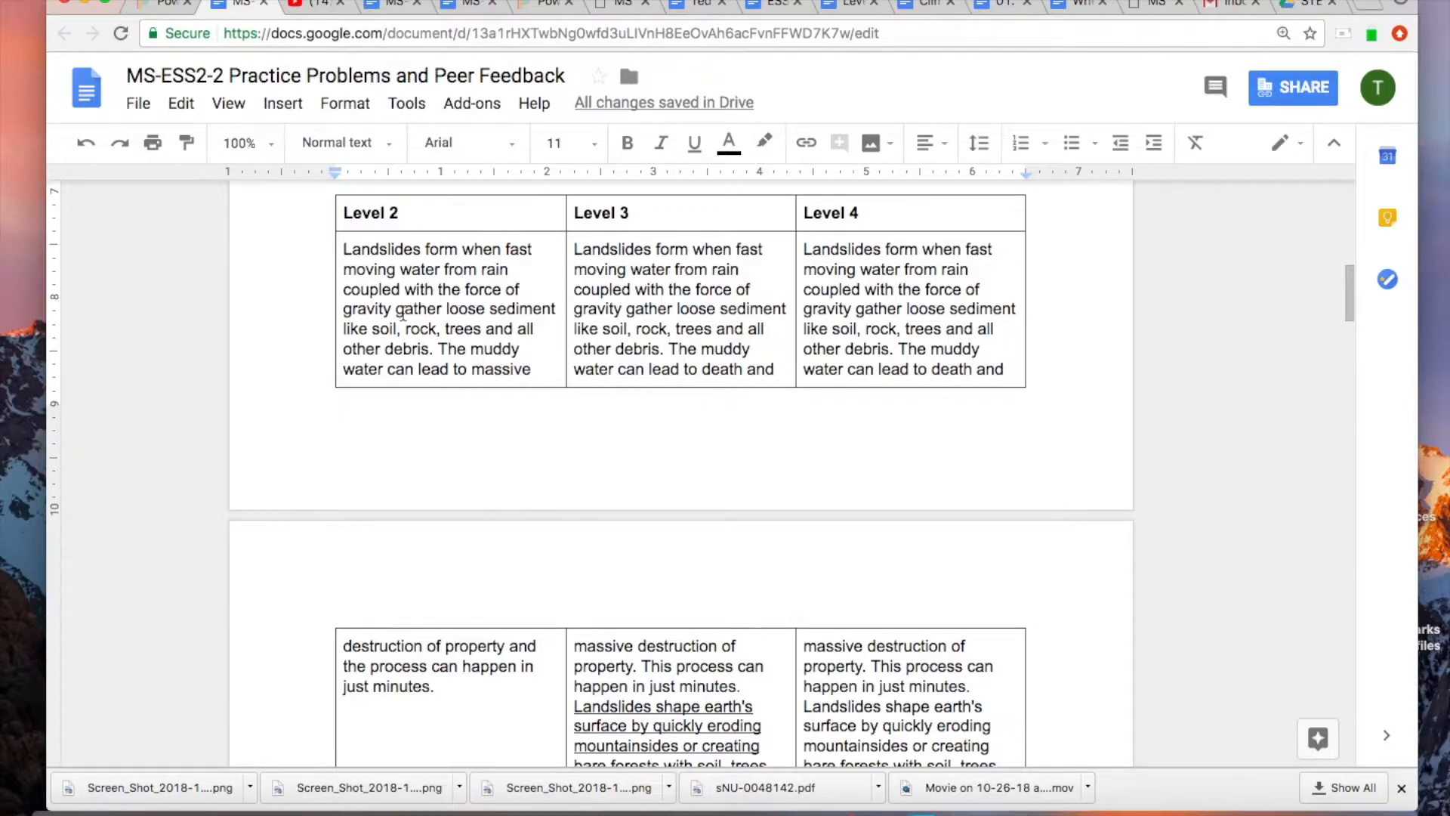
{"action": "scroll", "coordinate": [405, 326], "scroll_direction": "down", "scroll_amount": 1}
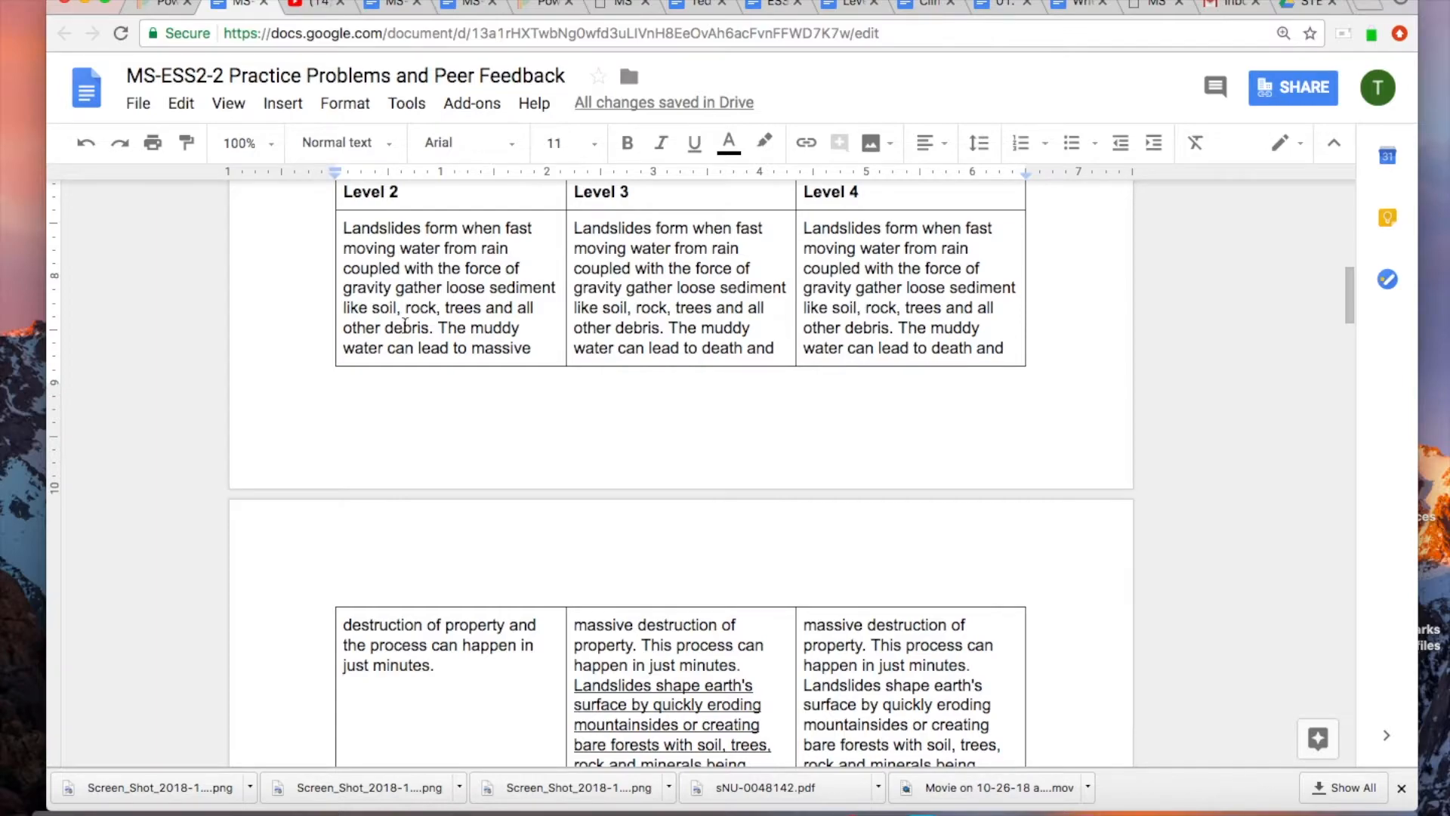
{"action": "scroll", "coordinate": [405, 326], "scroll_direction": "down", "scroll_amount": 1}
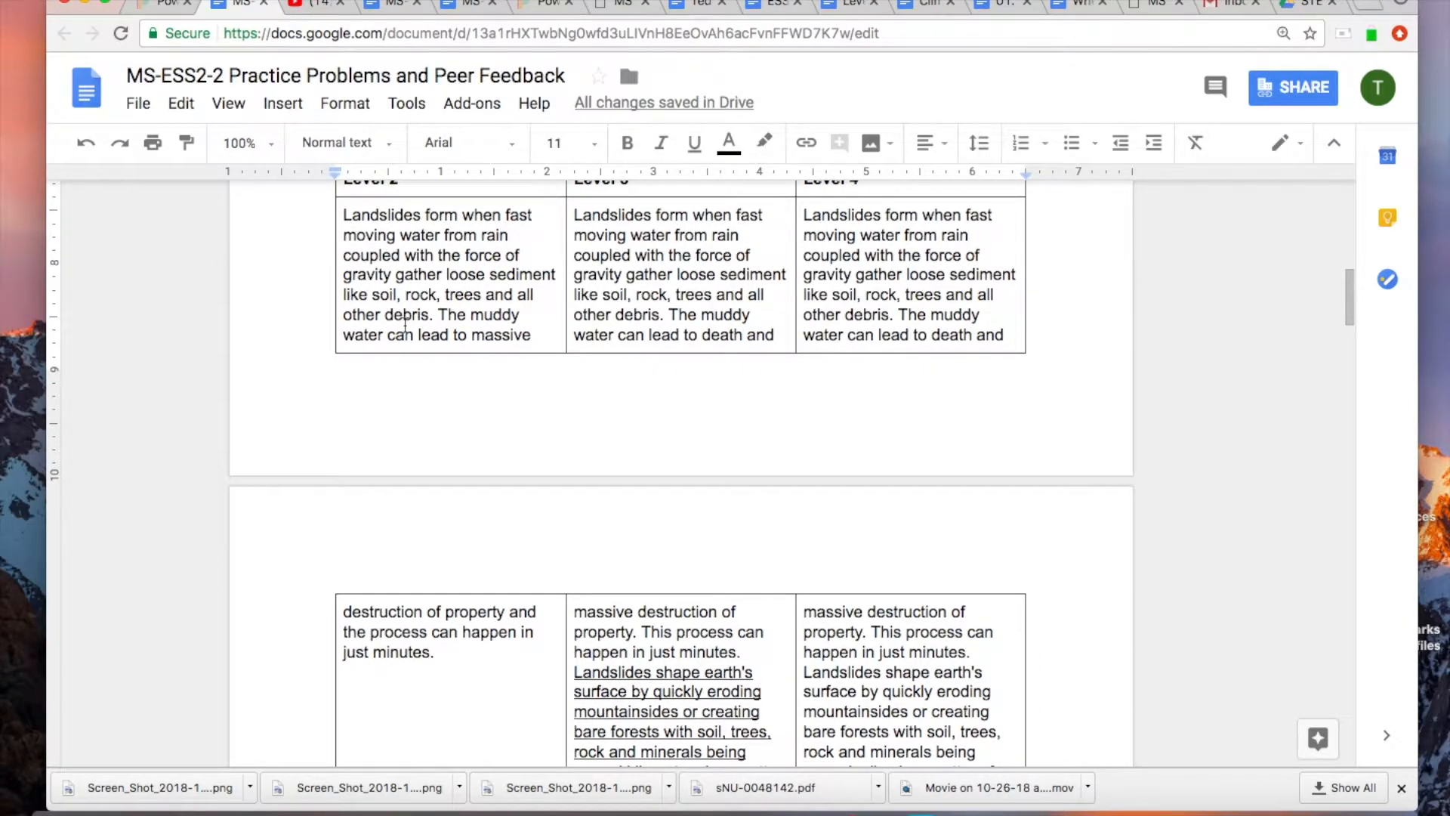
{"action": "scroll", "coordinate": [406, 326], "scroll_direction": "down", "scroll_amount": 1}
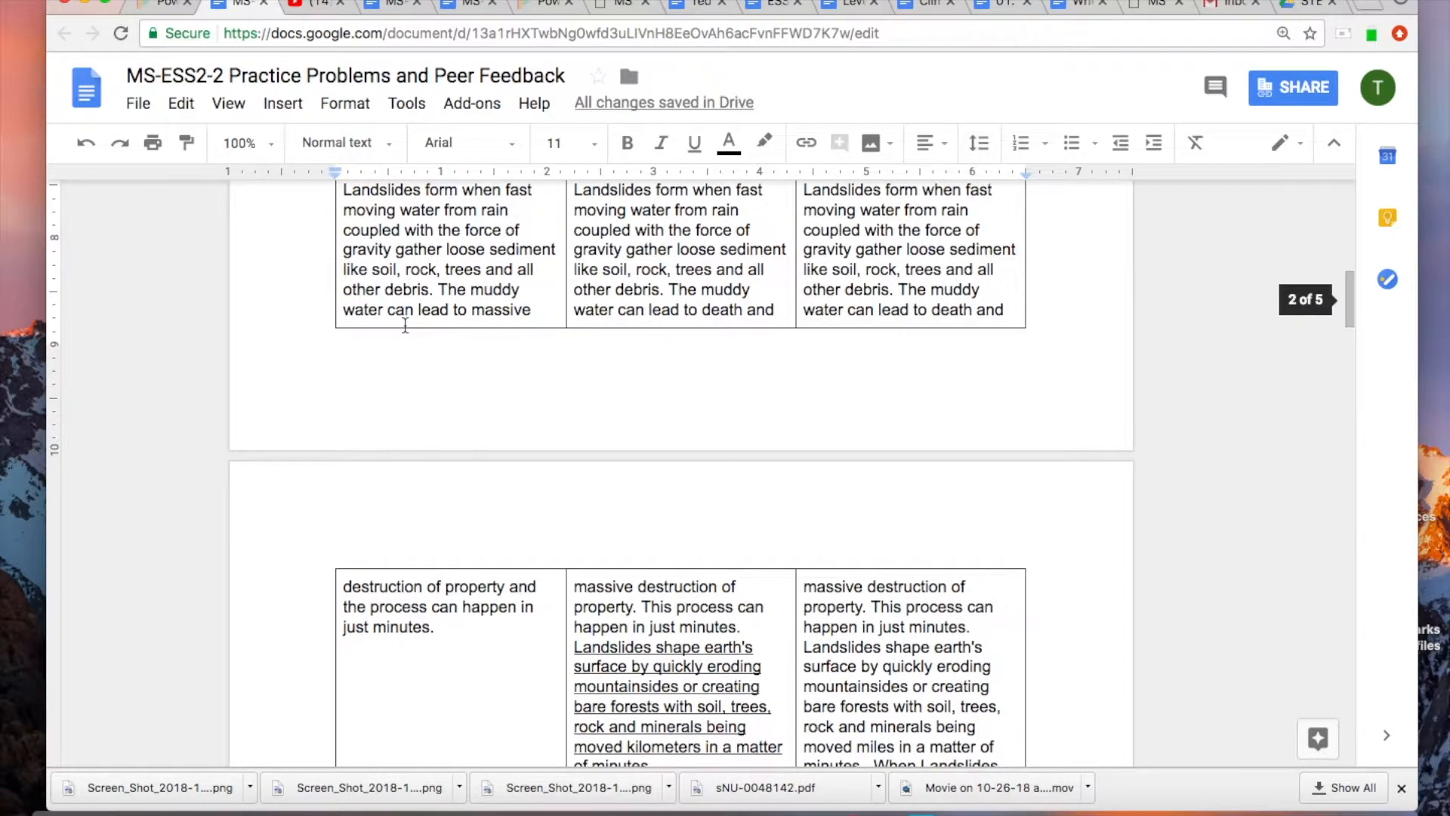
{"action": "scroll", "coordinate": [405, 326], "scroll_direction": "down", "scroll_amount": 1}
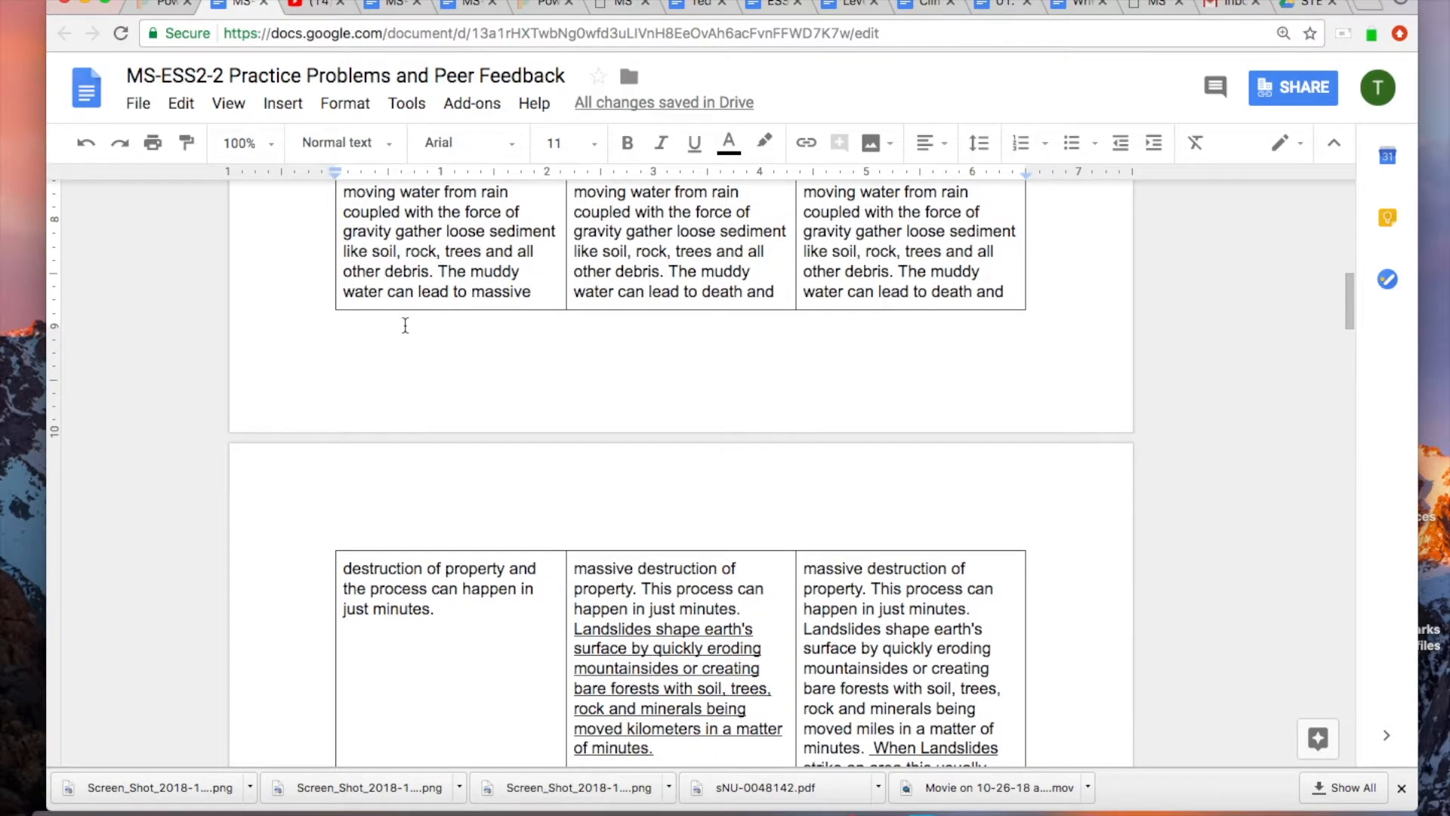
{"action": "scroll", "coordinate": [405, 325], "scroll_direction": "down", "scroll_amount": 3}
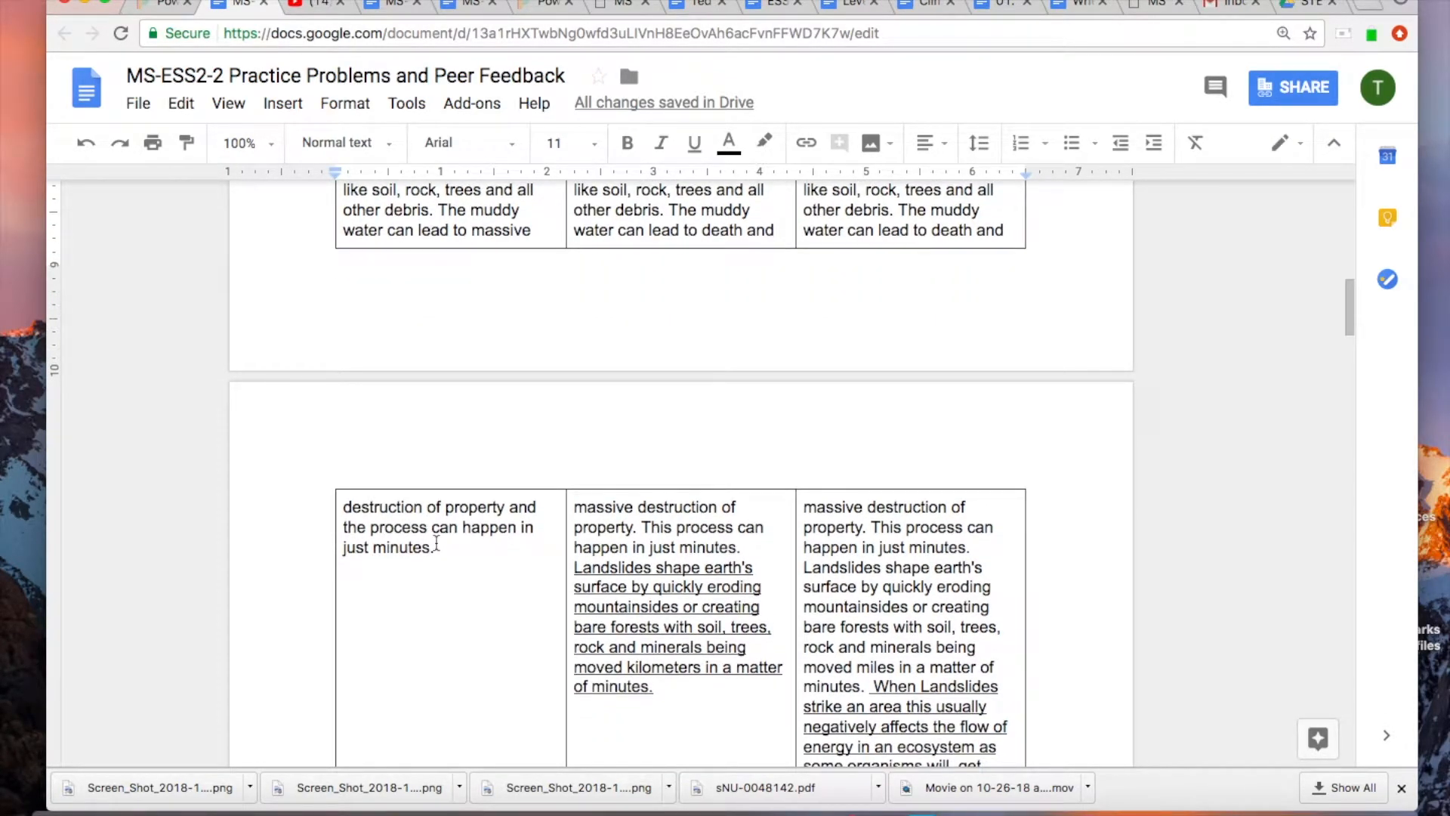
{"action": "scroll", "coordinate": [438, 557], "scroll_direction": "up", "scroll_amount": 15}
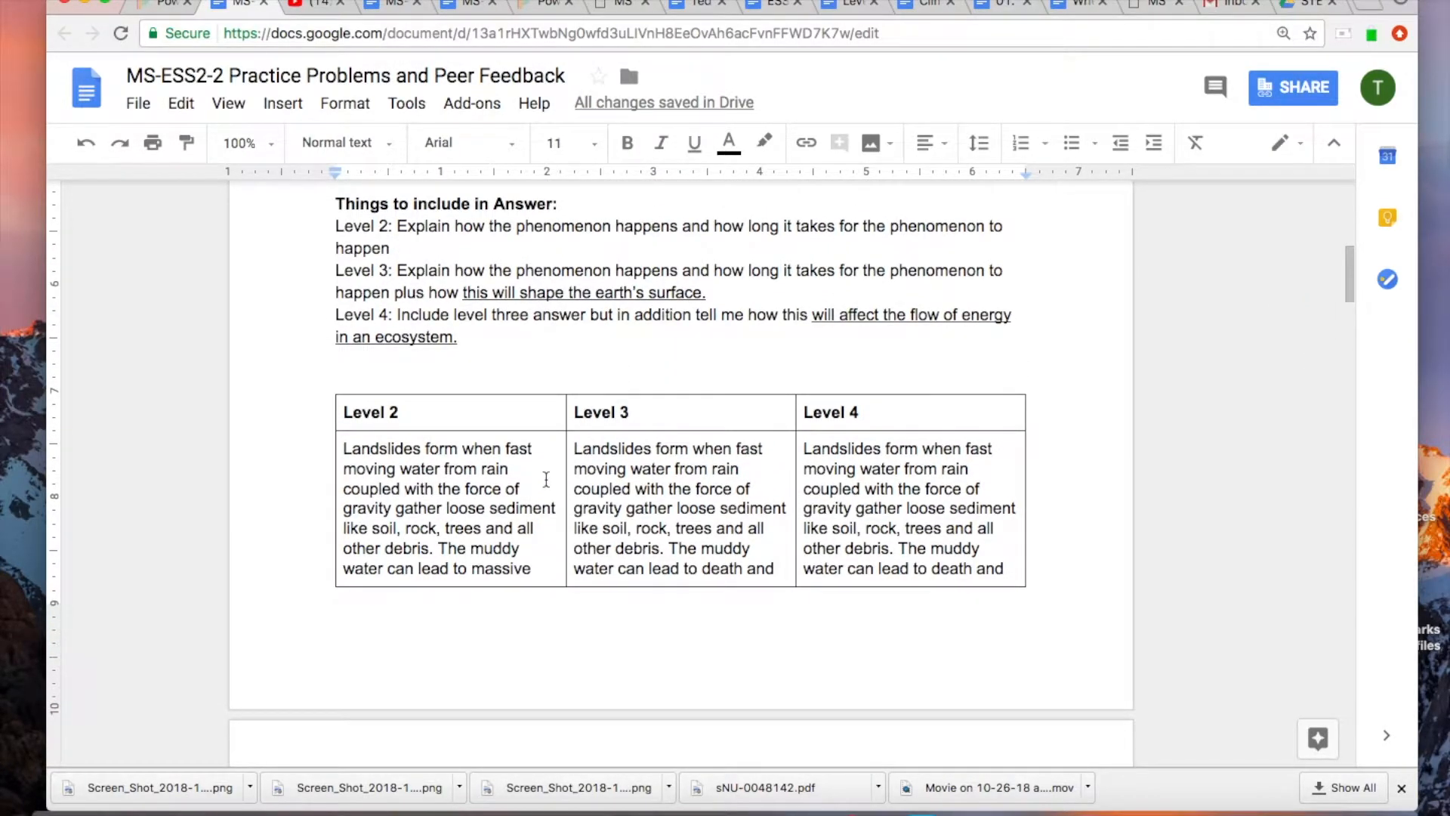
Step: Examine the Level 3 example answer, highlighting its underlined passage on how landslides shape the earth's surface
{"action": "scroll", "coordinate": [545, 454], "scroll_direction": "down", "scroll_amount": 10}
{"action": "scroll", "coordinate": [545, 478], "scroll_direction": "up", "scroll_amount": 6}
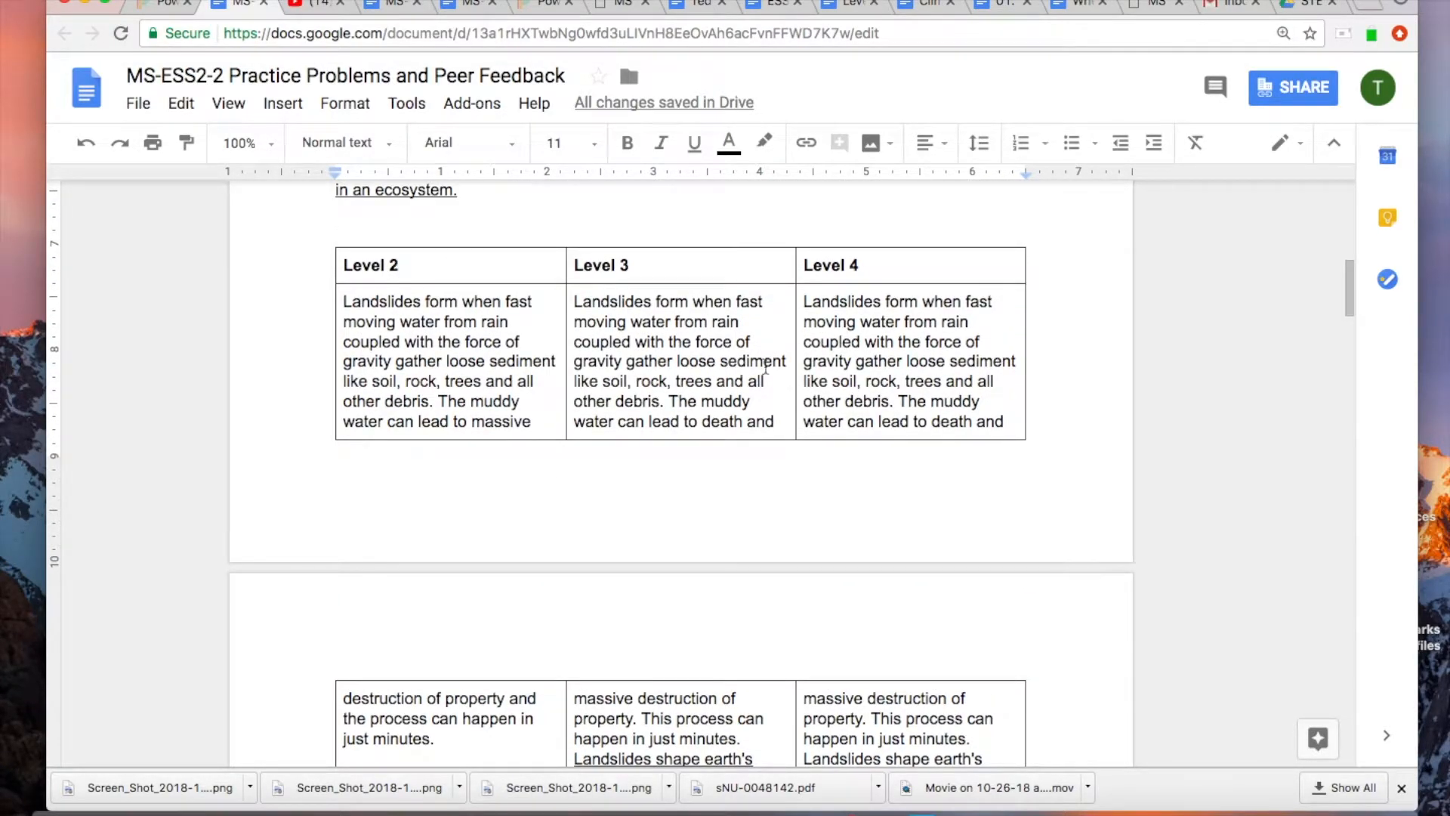
{"action": "scroll", "coordinate": [682, 563], "scroll_direction": "down", "scroll_amount": 4}
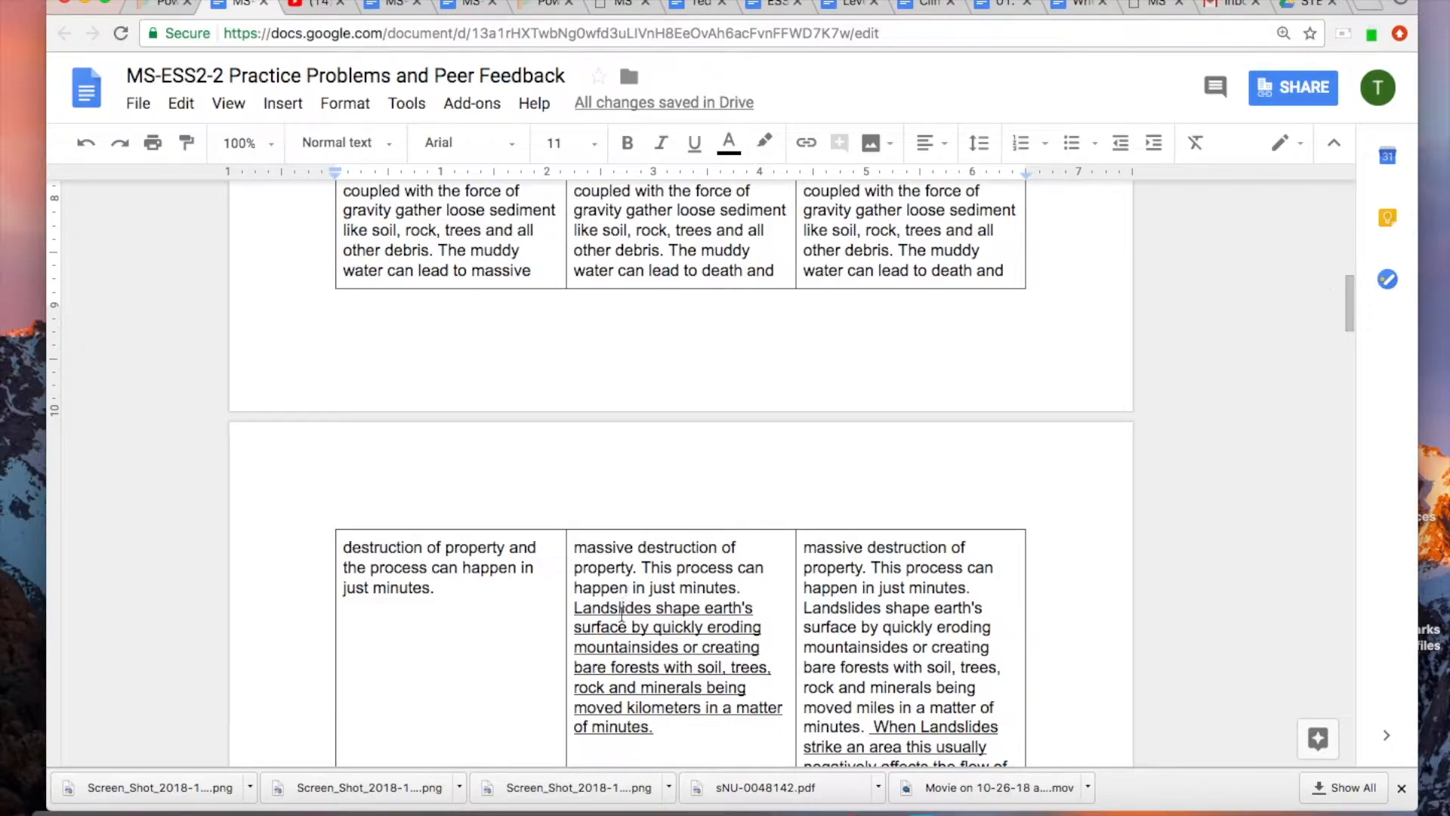
{"action": "left_click_drag", "start_coordinate": [656, 729], "coordinate": [574, 609]}
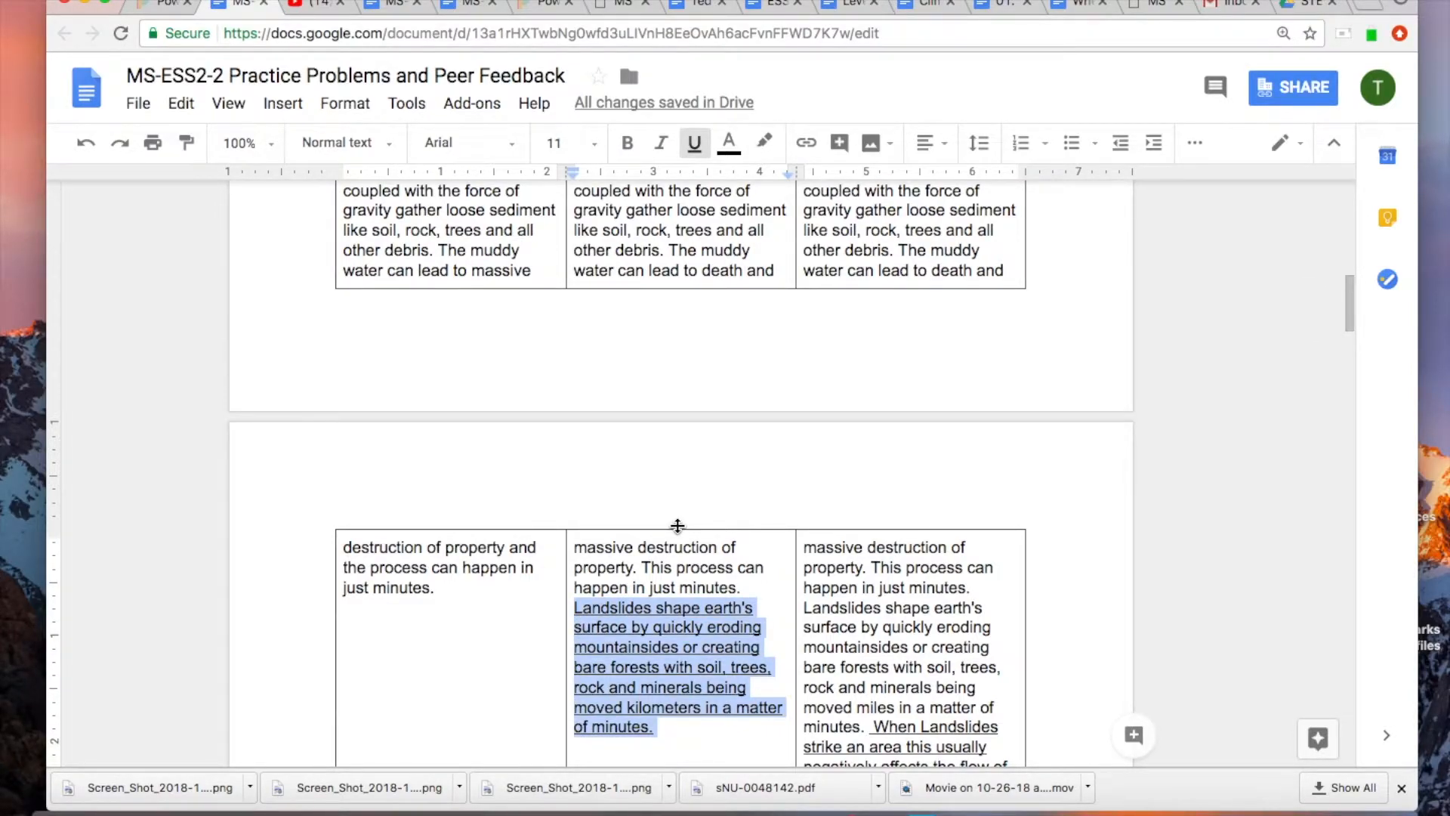
{"action": "scroll", "coordinate": [678, 525], "scroll_direction": "down", "scroll_amount": 3}
{"action": "scroll", "coordinate": [678, 525], "scroll_direction": "down", "scroll_amount": 2}
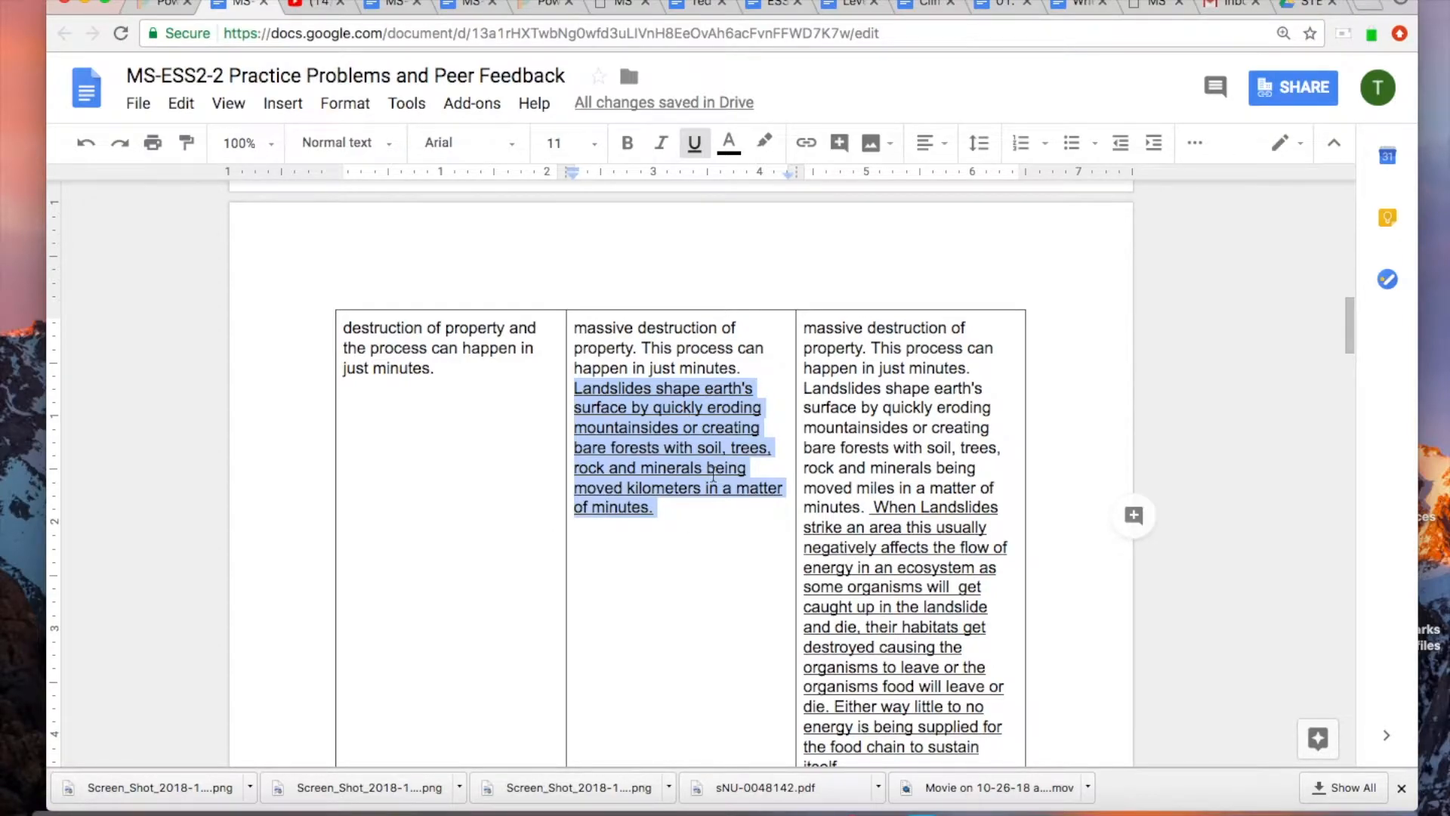
{"action": "scroll", "coordinate": [713, 476], "scroll_direction": "up", "scroll_amount": 5}
{"action": "scroll", "coordinate": [713, 474], "scroll_direction": "down", "scroll_amount": 2}
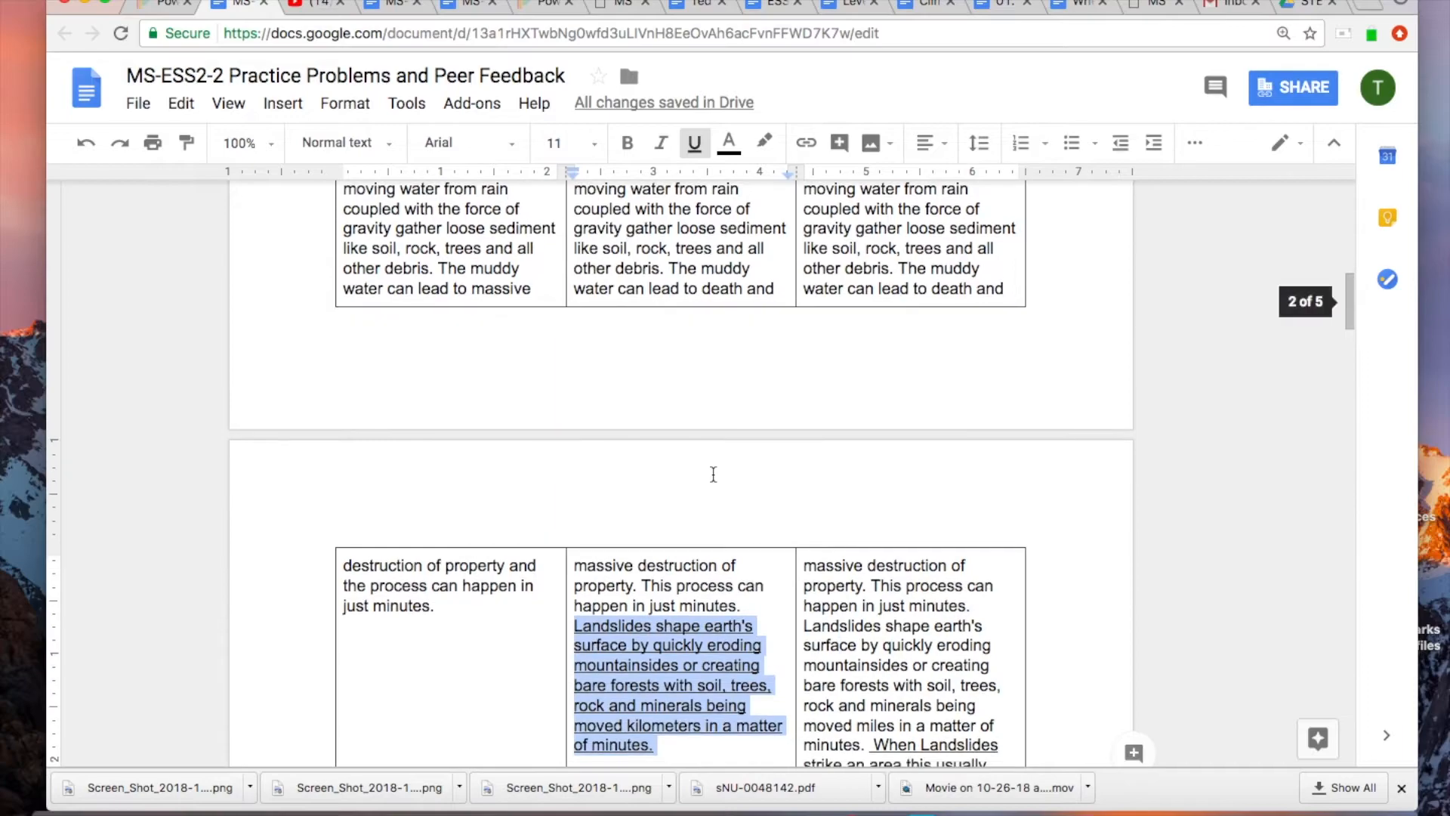
{"action": "scroll", "coordinate": [713, 474], "scroll_direction": "down", "scroll_amount": 2}
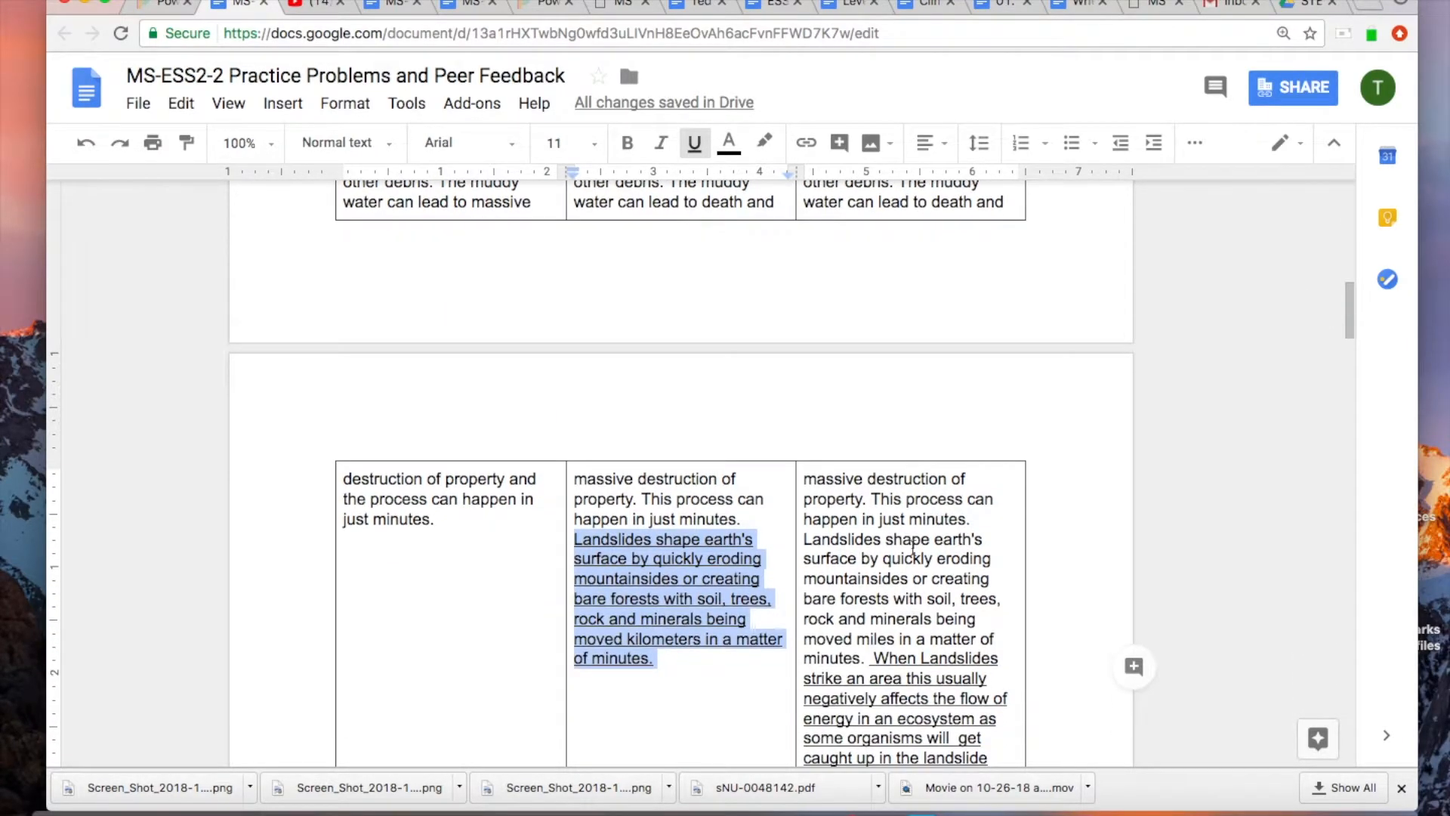
Step: Examine the Level 4 example answer, highlighting its underlined passage on the flow of energy in an ecosystem, and clear the highlight
{"action": "scroll", "coordinate": [913, 547], "scroll_direction": "up", "scroll_amount": 3}
{"action": "scroll", "coordinate": [913, 548], "scroll_direction": "down", "scroll_amount": 5}
{"action": "scroll", "coordinate": [912, 547], "scroll_direction": "down", "scroll_amount": 1}
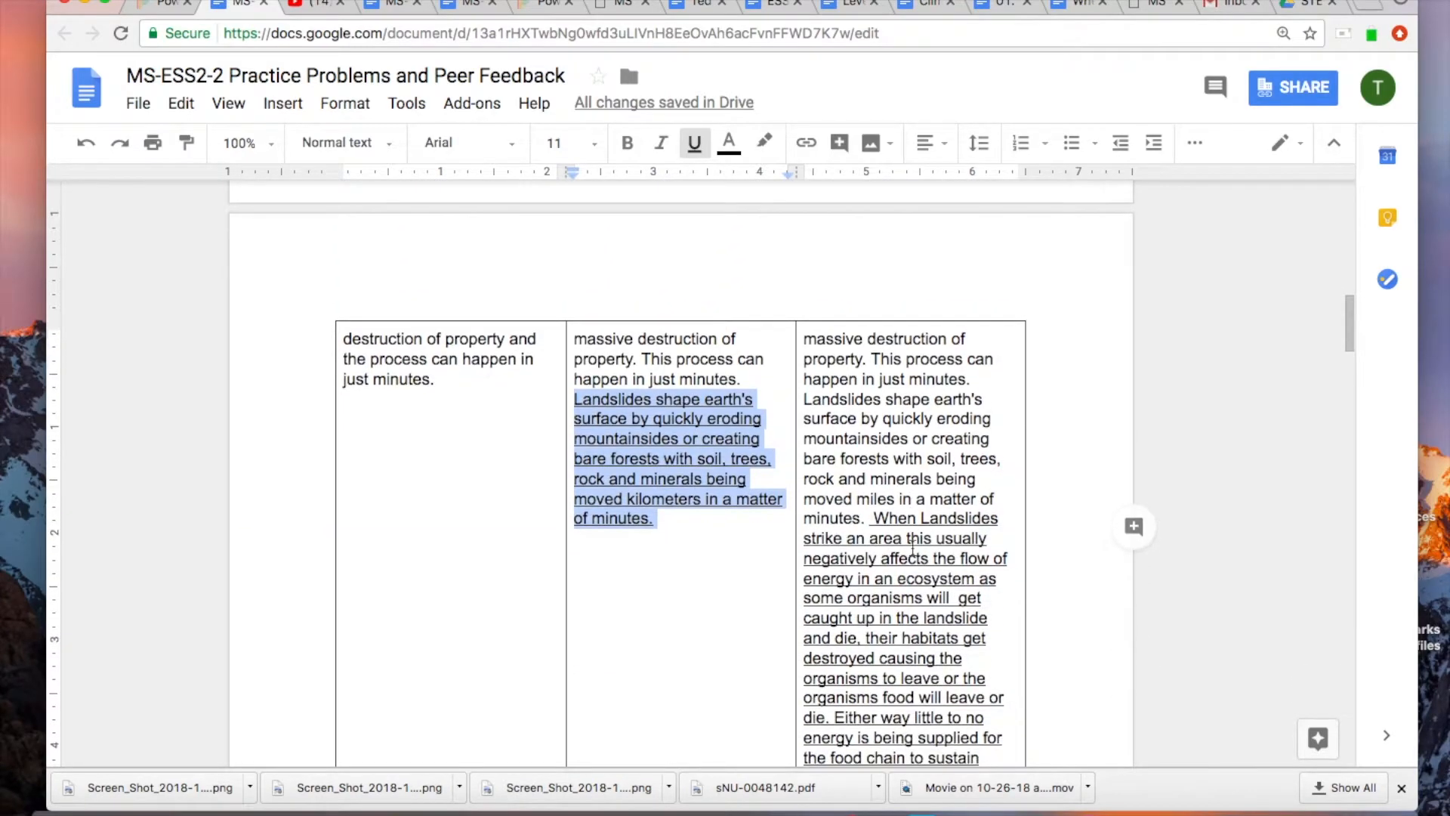
{"action": "scroll", "coordinate": [899, 522], "scroll_direction": "down", "scroll_amount": 2}
{"action": "left_click_drag", "start_coordinate": [877, 421], "coordinate": [911, 686]}
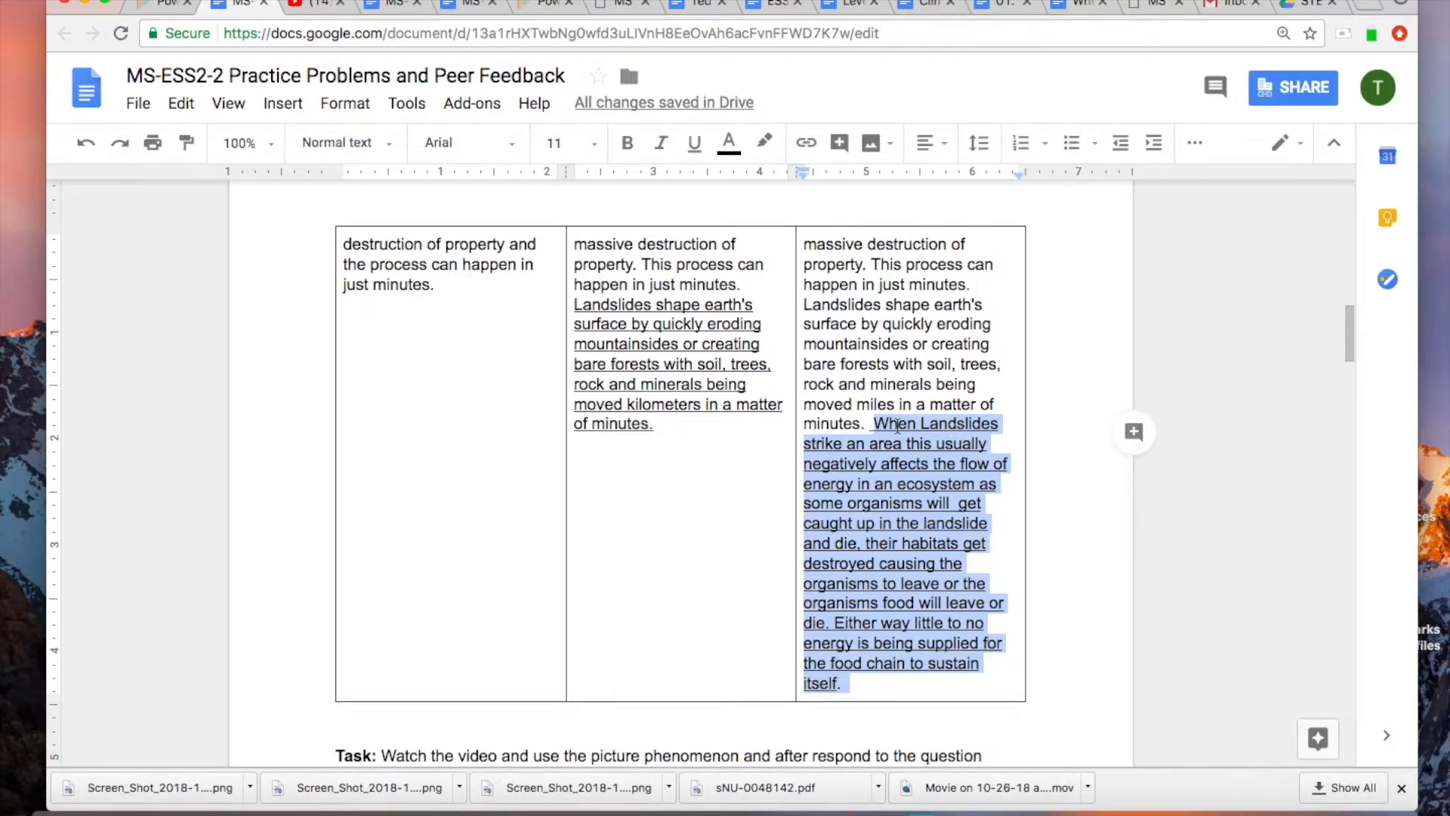
{"action": "scroll", "coordinate": [897, 426], "scroll_direction": "down", "scroll_amount": 1}
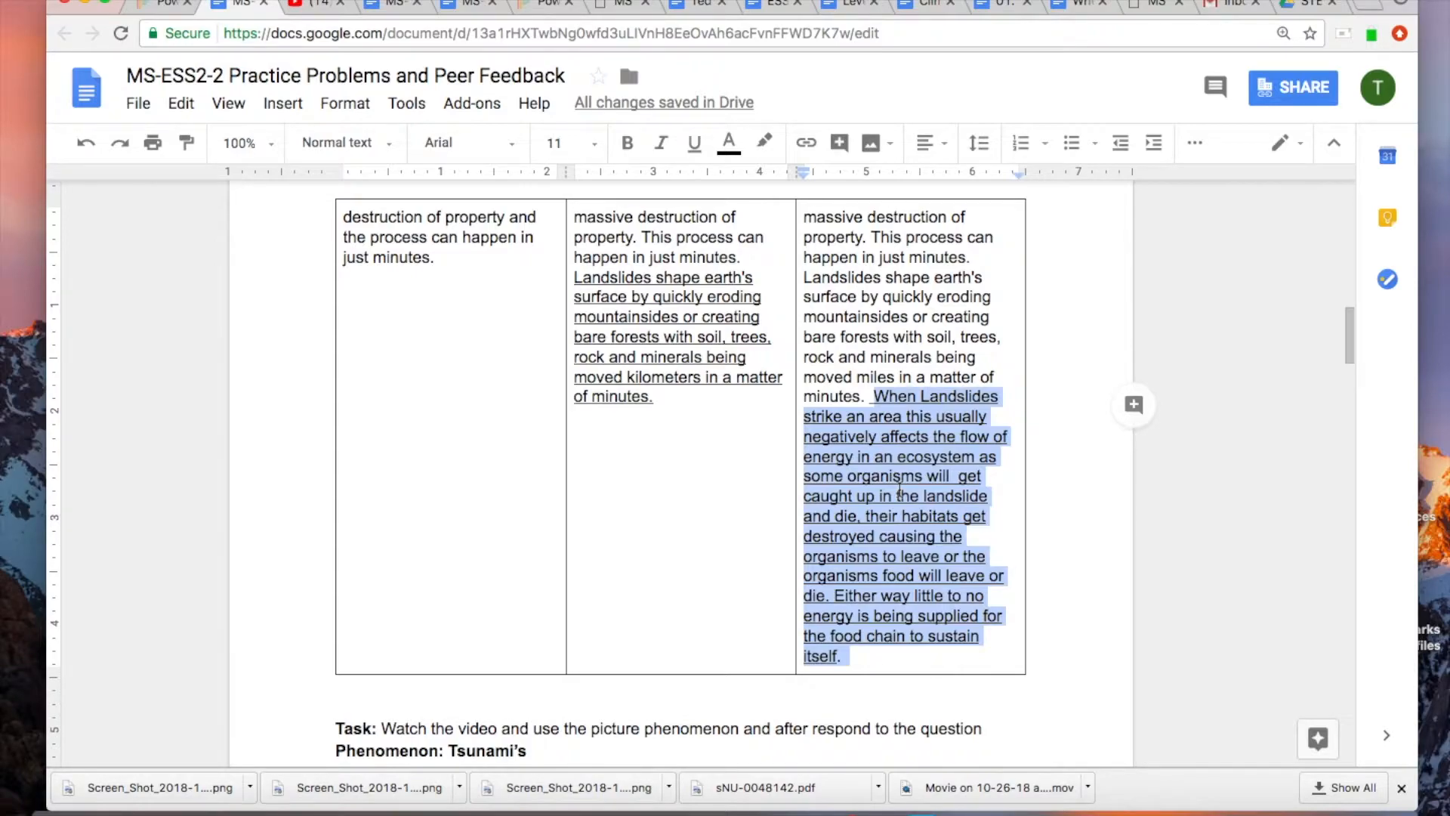
{"action": "scroll", "coordinate": [900, 489], "scroll_direction": "down", "scroll_amount": 1}
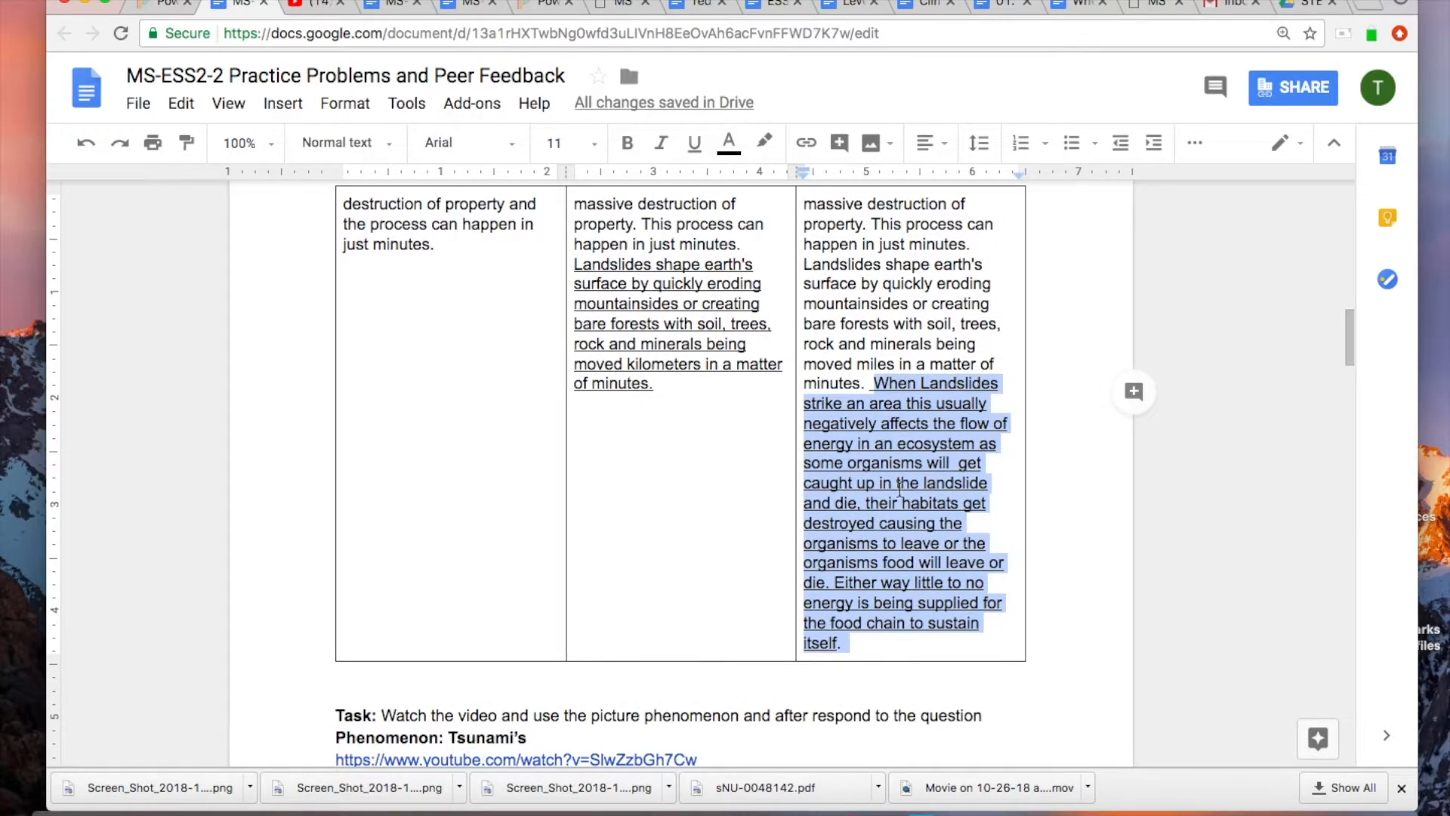
{"action": "scroll", "coordinate": [899, 491], "scroll_direction": "down", "scroll_amount": 1}
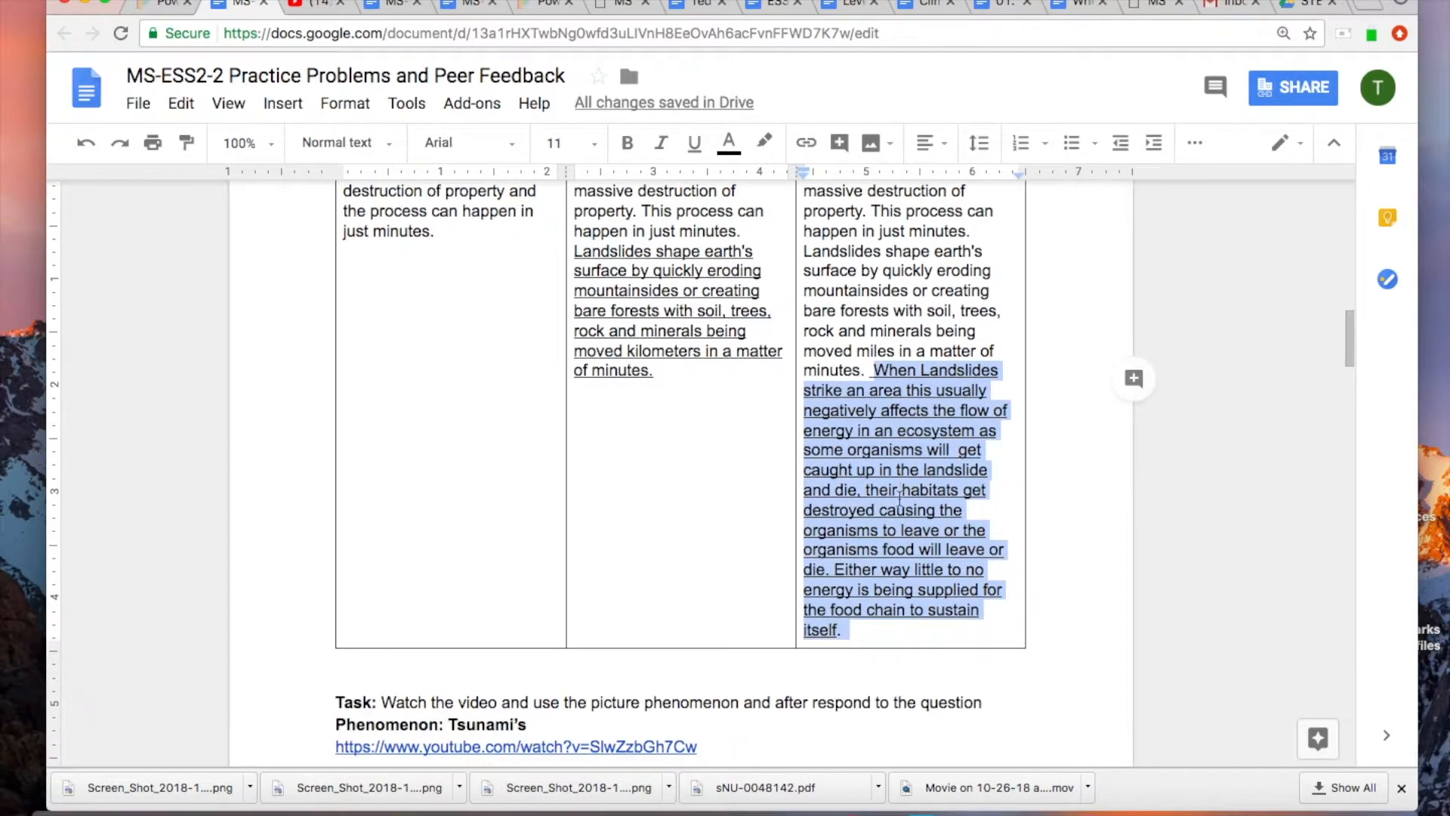
{"action": "left_click", "coordinate": [891, 624]}
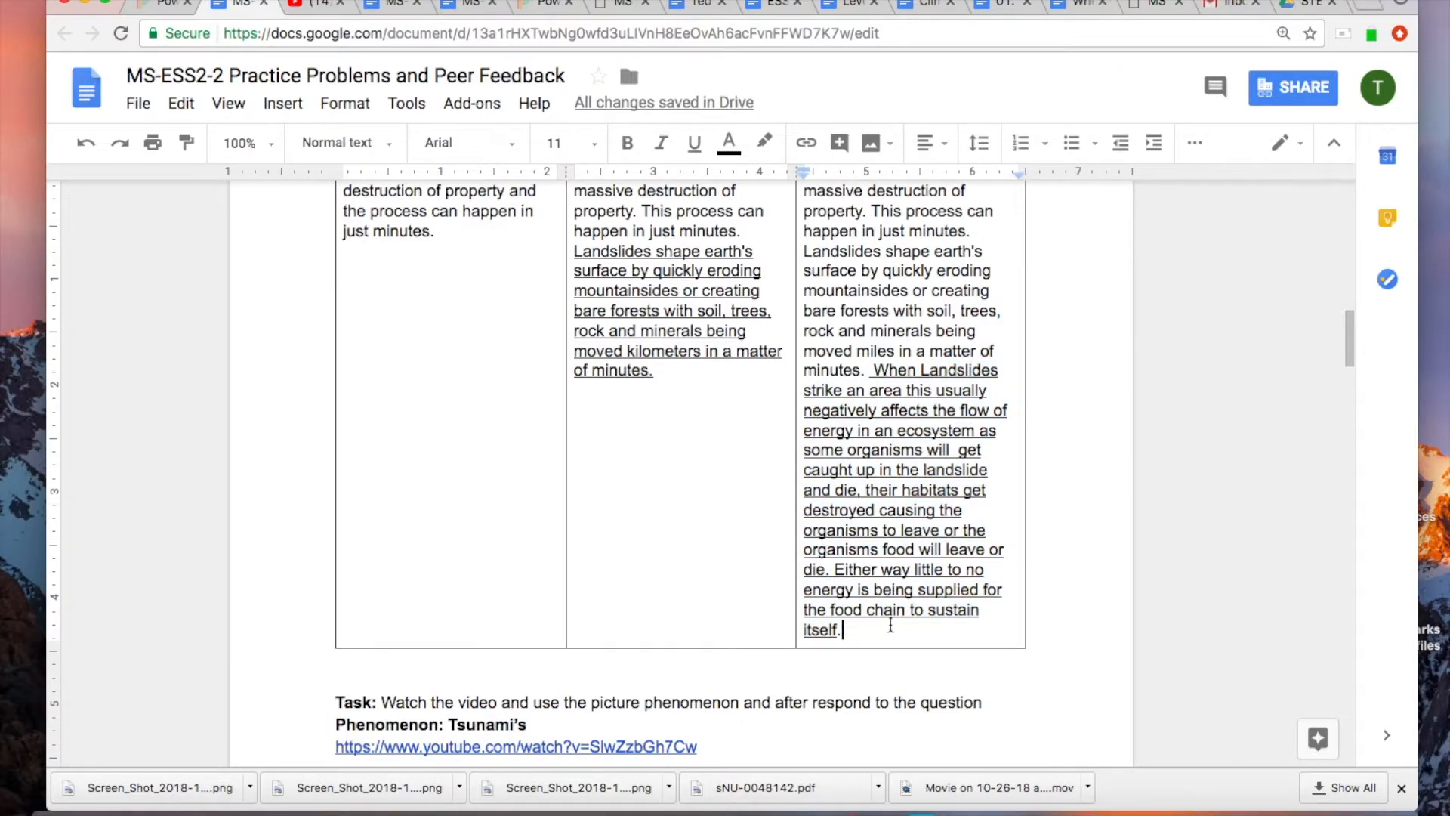
Step: Return to the landslides question and recheck it together with the "Things to include in Answer" requirements
{"action": "scroll", "coordinate": [891, 625], "scroll_direction": "up", "scroll_amount": 10}
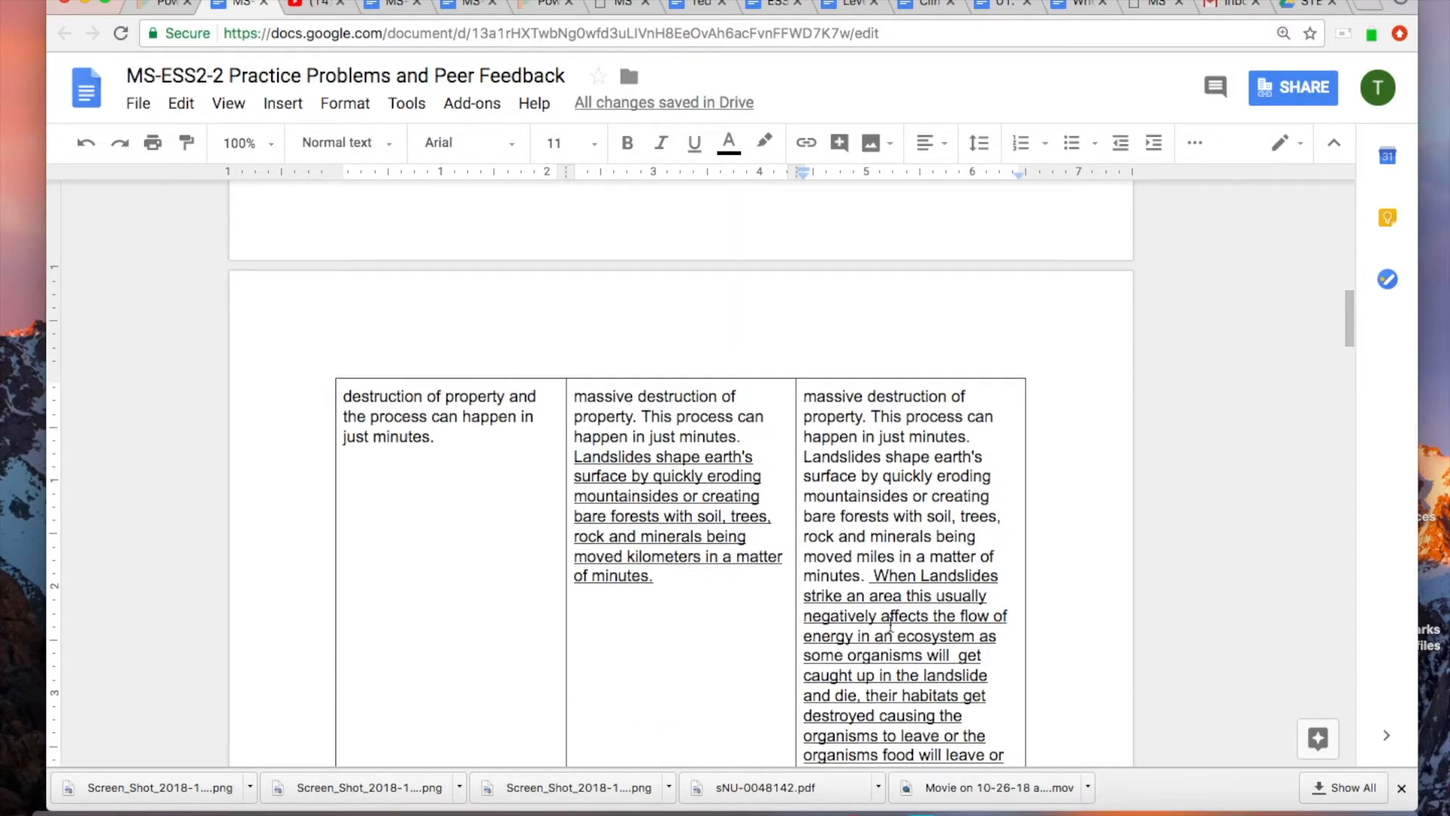
{"action": "scroll", "coordinate": [891, 625], "scroll_direction": "up", "scroll_amount": 1}
{"action": "scroll", "coordinate": [891, 625], "scroll_direction": "down", "scroll_amount": 2}
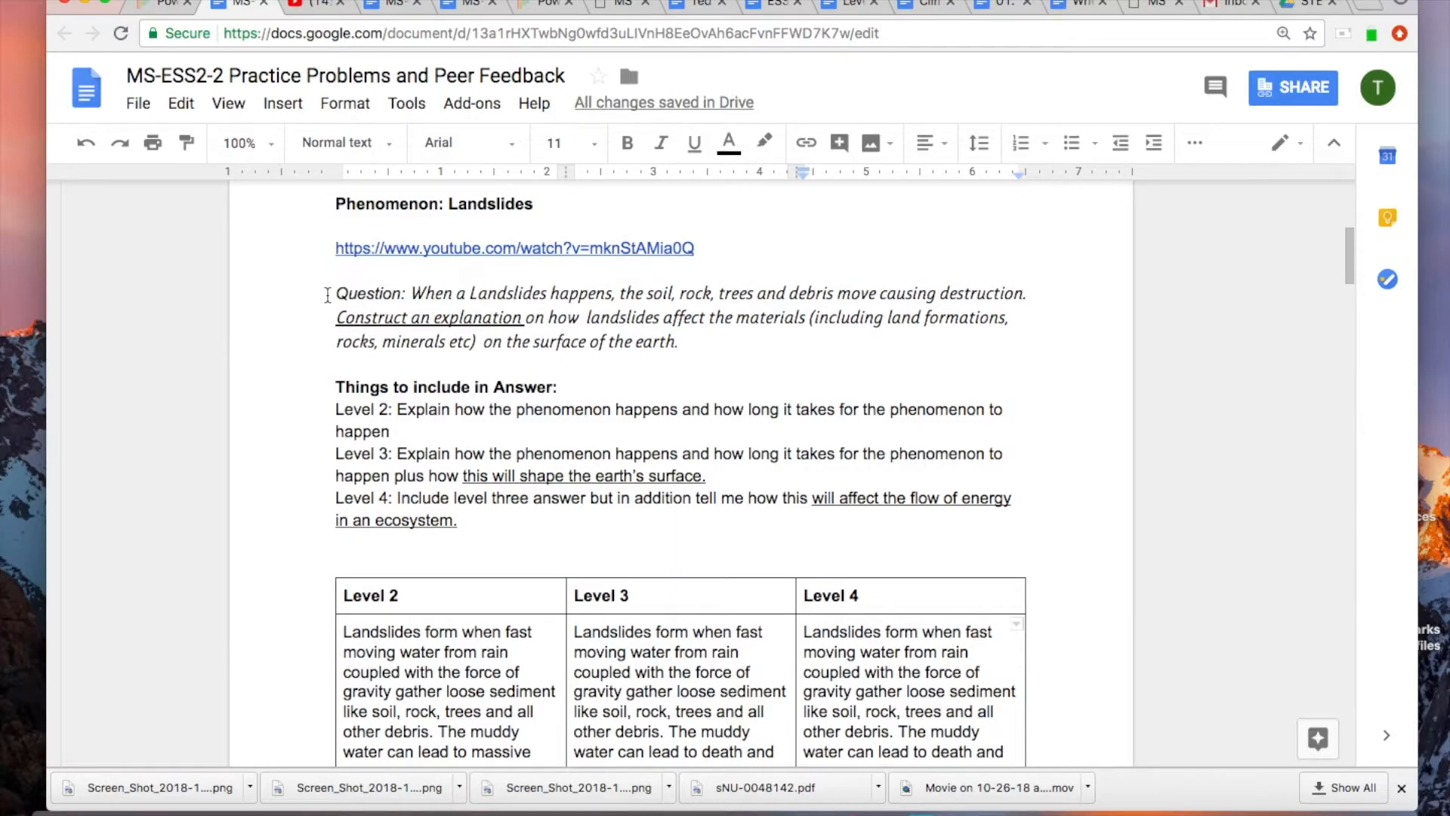
{"action": "scroll", "coordinate": [448, 356], "scroll_direction": "down", "scroll_amount": 1}
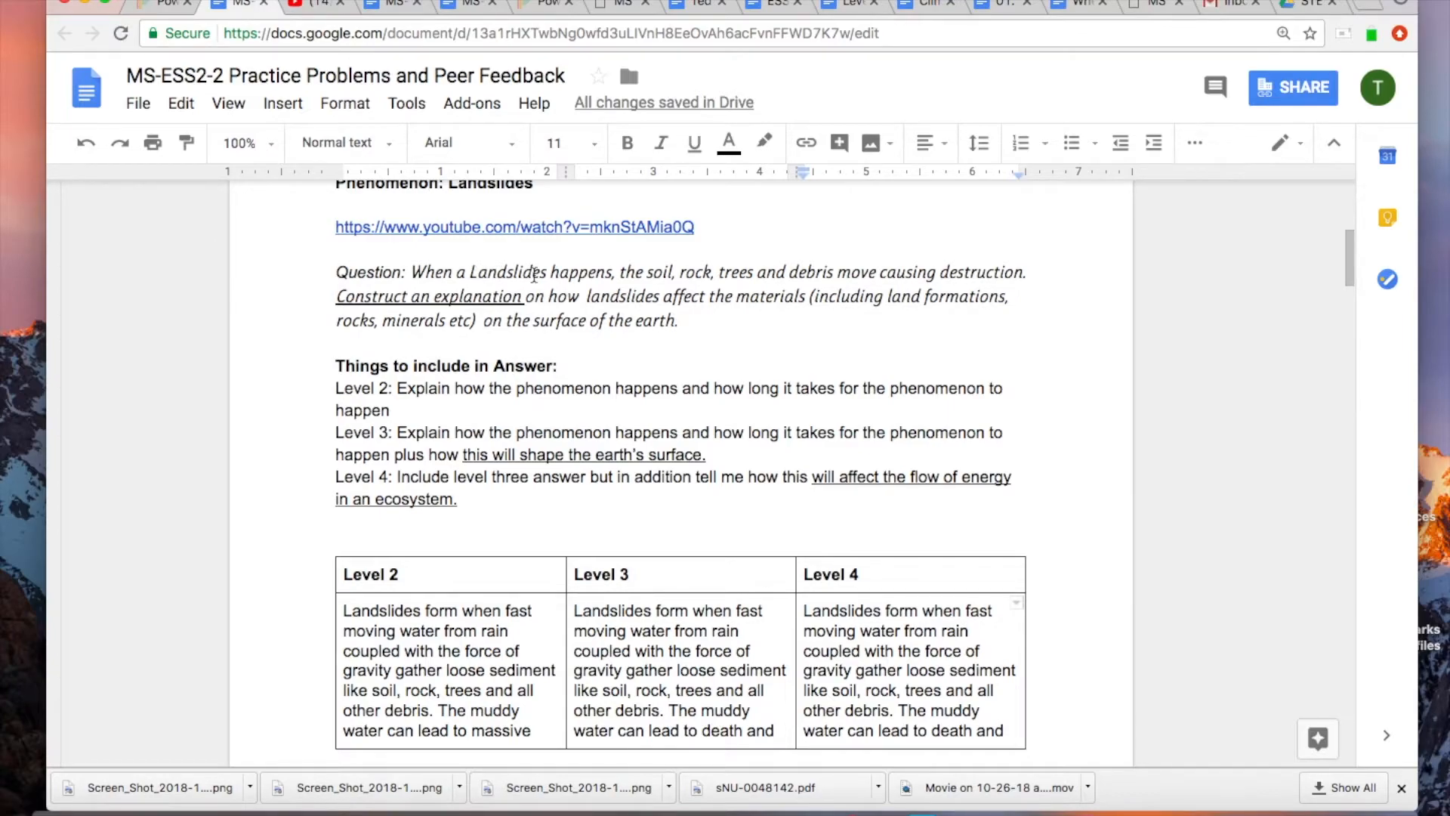
{"action": "scroll", "coordinate": [534, 276], "scroll_direction": "down", "scroll_amount": 3}
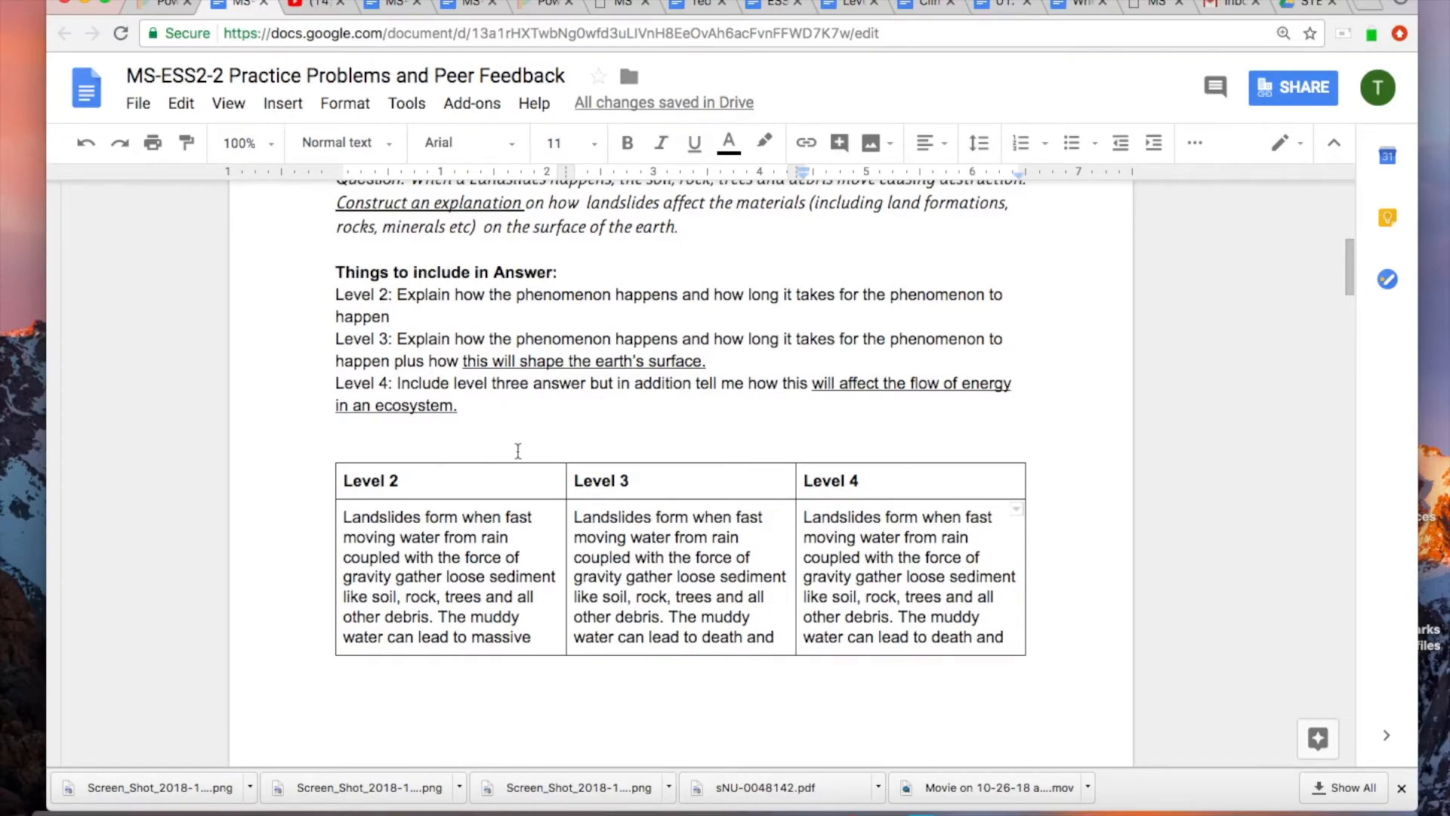
Step: Review the Tsunami task, including its video link, picture, question, level requirements, blank answer table and peer feedback section
{"action": "scroll", "coordinate": [563, 462], "scroll_direction": "down", "scroll_amount": 10}
{"action": "scroll", "coordinate": [563, 462], "scroll_direction": "down", "scroll_amount": 2}
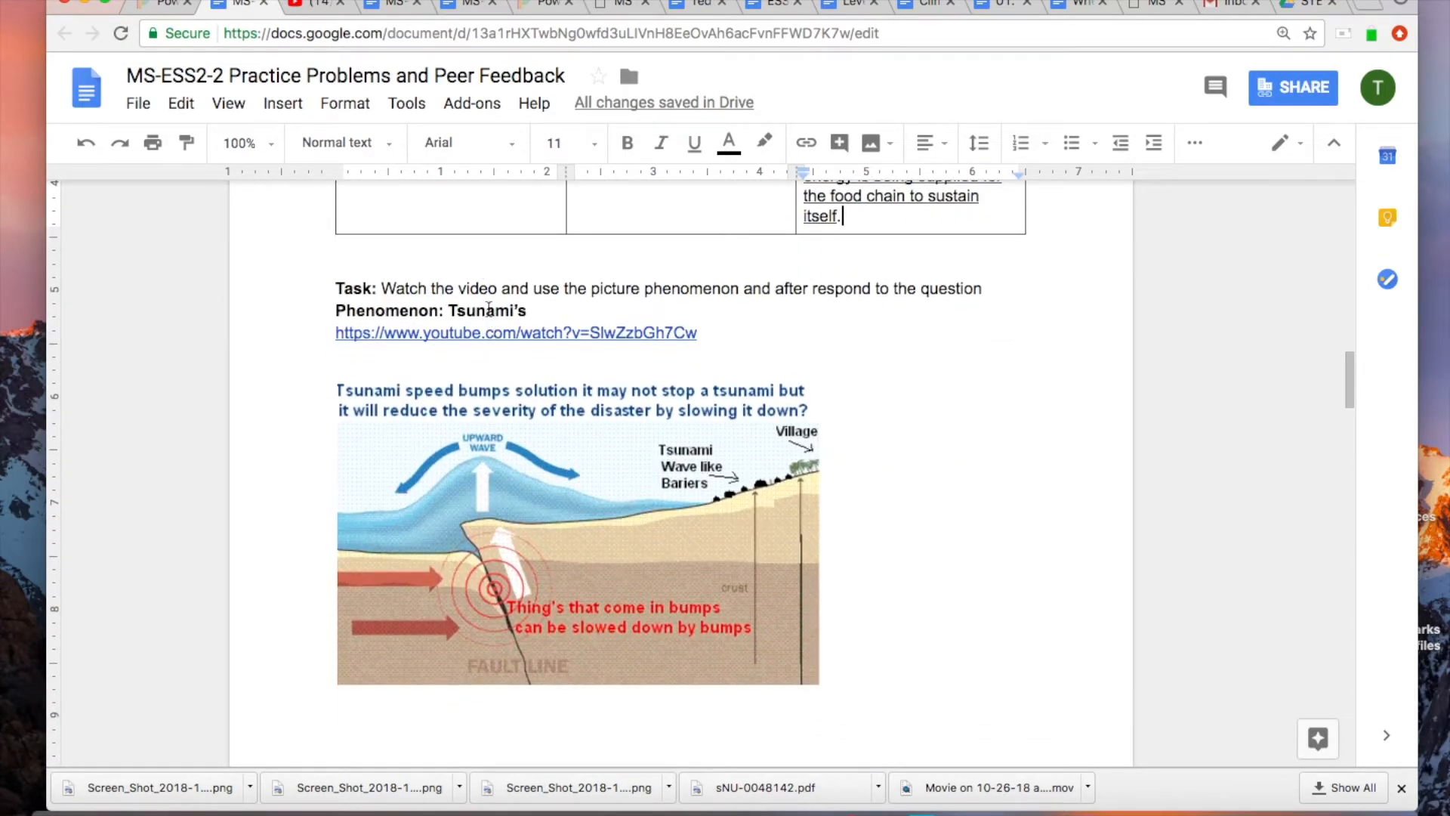
{"action": "scroll", "coordinate": [502, 339], "scroll_direction": "down", "scroll_amount": 15}
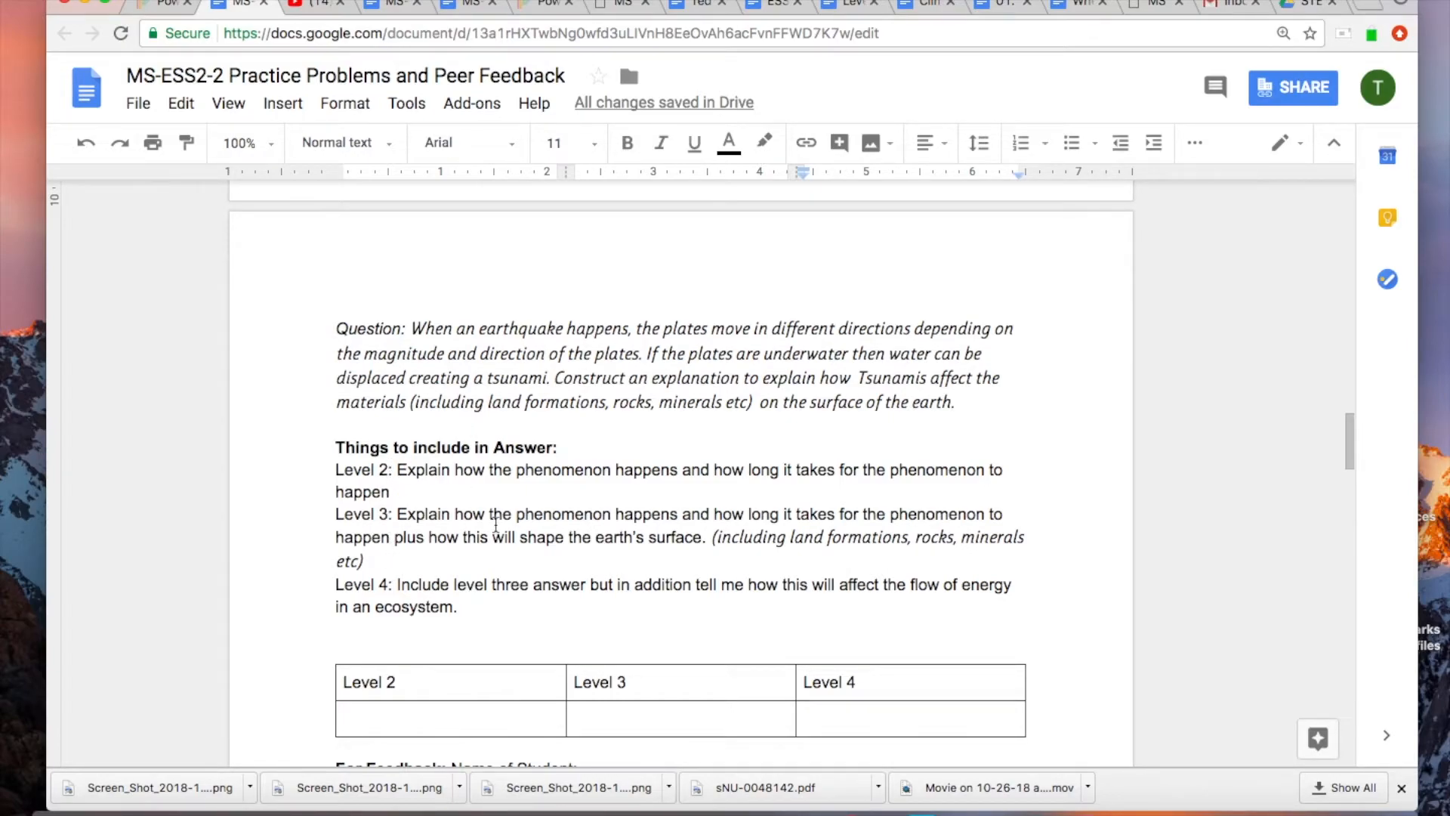
{"action": "scroll", "coordinate": [496, 524], "scroll_direction": "down", "scroll_amount": 1}
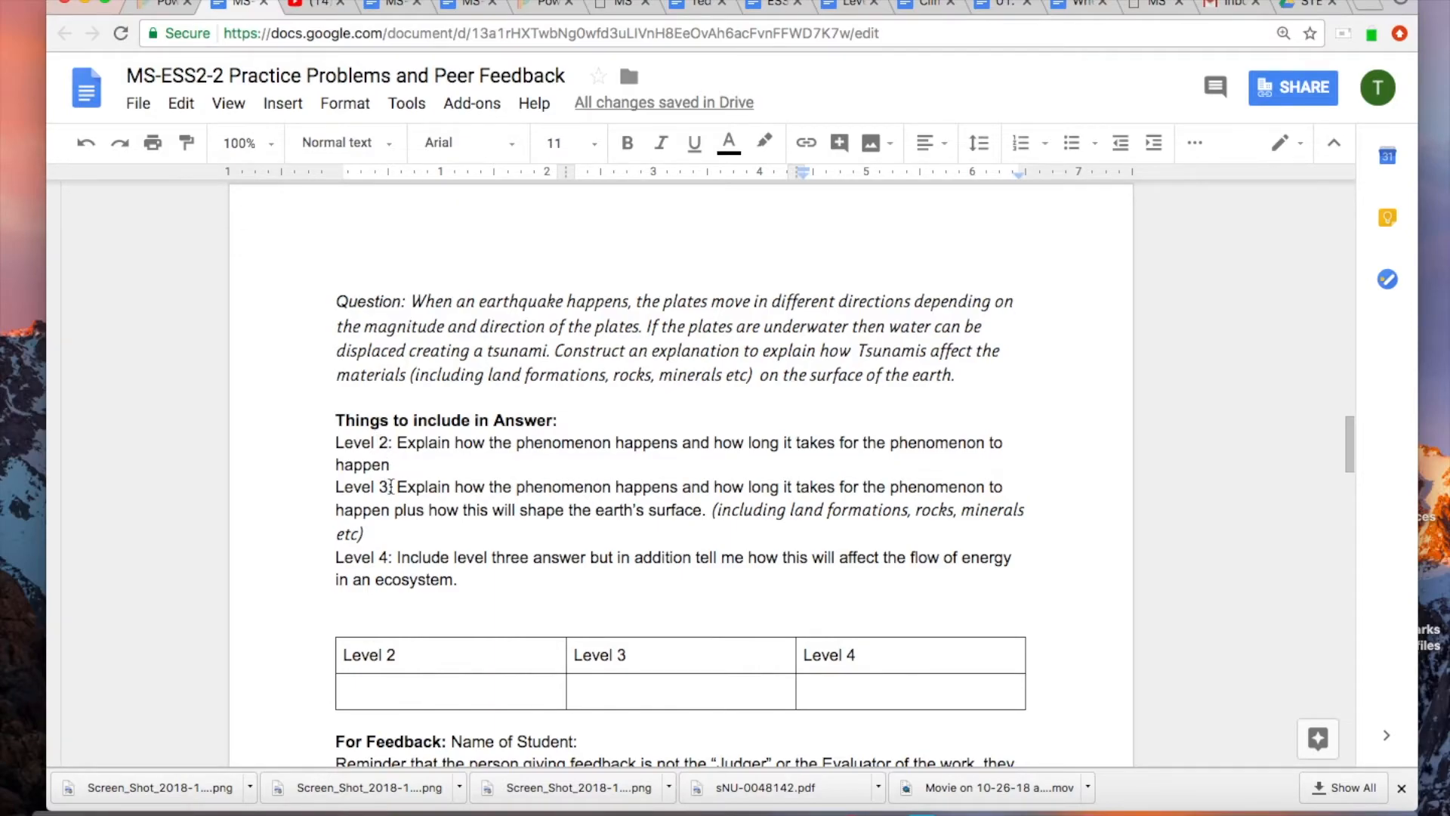
{"action": "scroll", "coordinate": [391, 487], "scroll_direction": "down", "scroll_amount": 3}
{"action": "scroll", "coordinate": [391, 487], "scroll_direction": "down", "scroll_amount": 2}
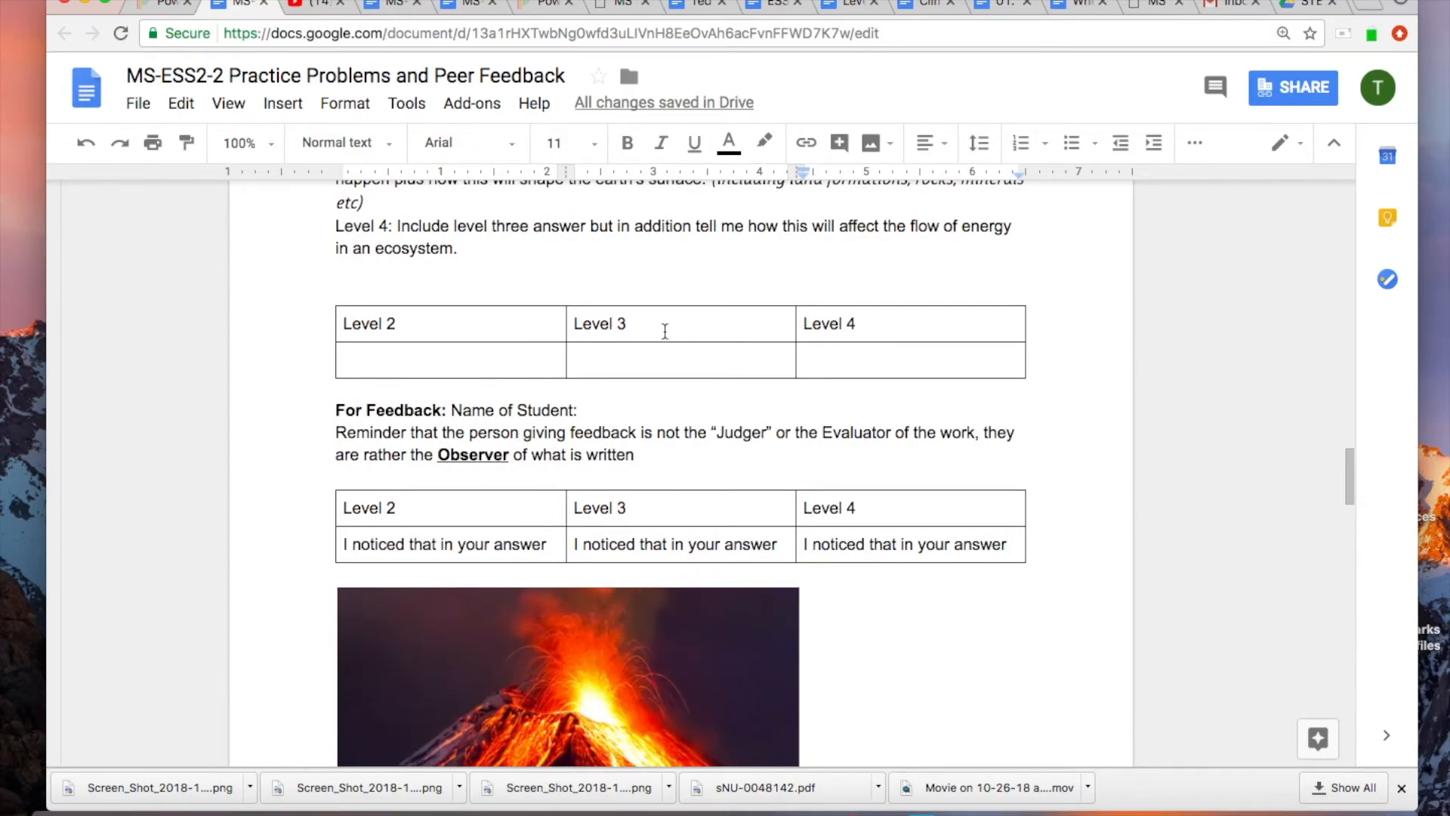
Step: Examine the tsunami task's peer feedback section, including the student name line, the Observer reminder and the "I noticed that in your answer" table
{"action": "left_click", "coordinate": [598, 412]}
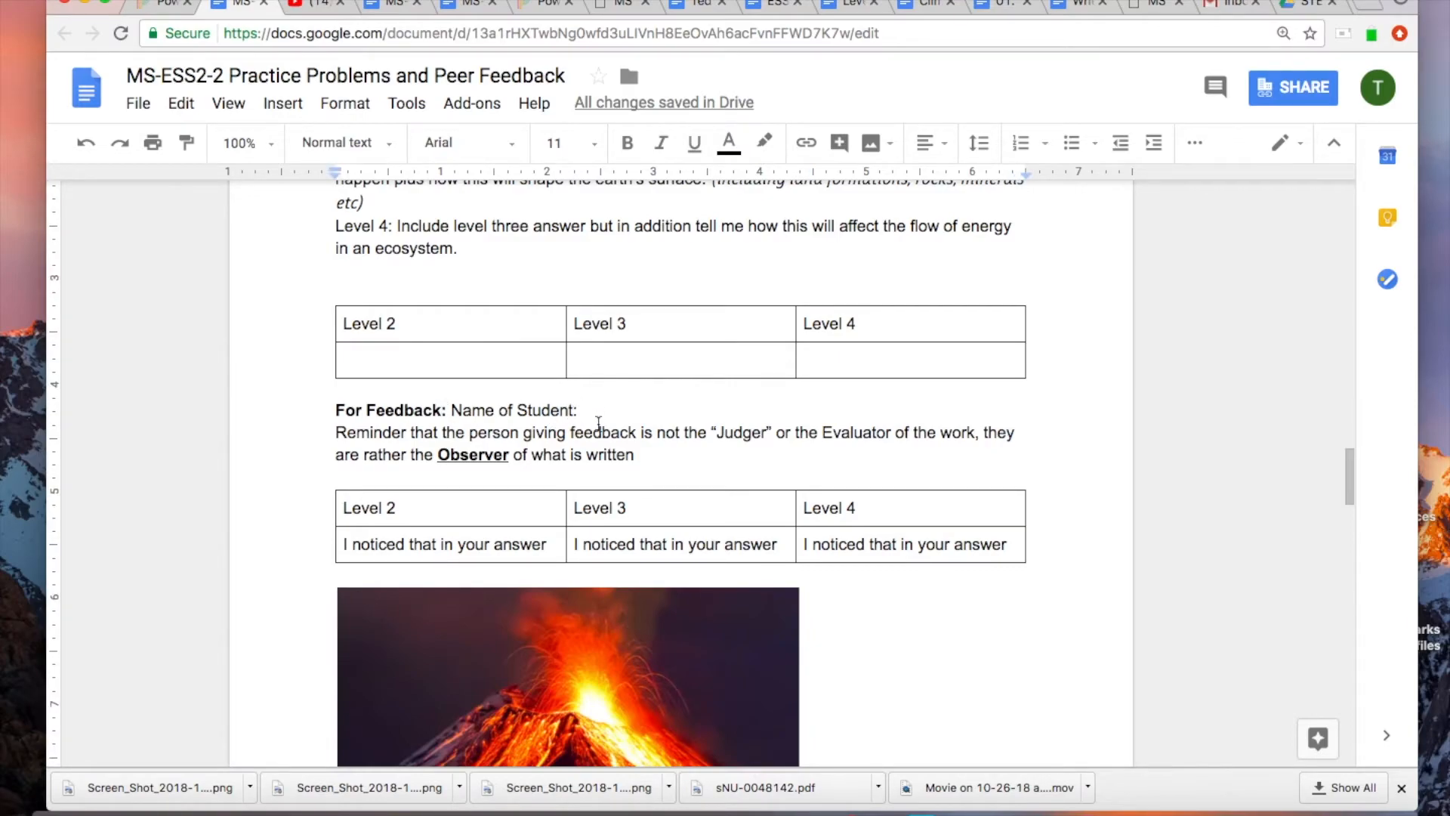
{"action": "scroll", "coordinate": [599, 423], "scroll_direction": "up", "scroll_amount": 1}
{"action": "scroll", "coordinate": [598, 424], "scroll_direction": "up", "scroll_amount": 1}
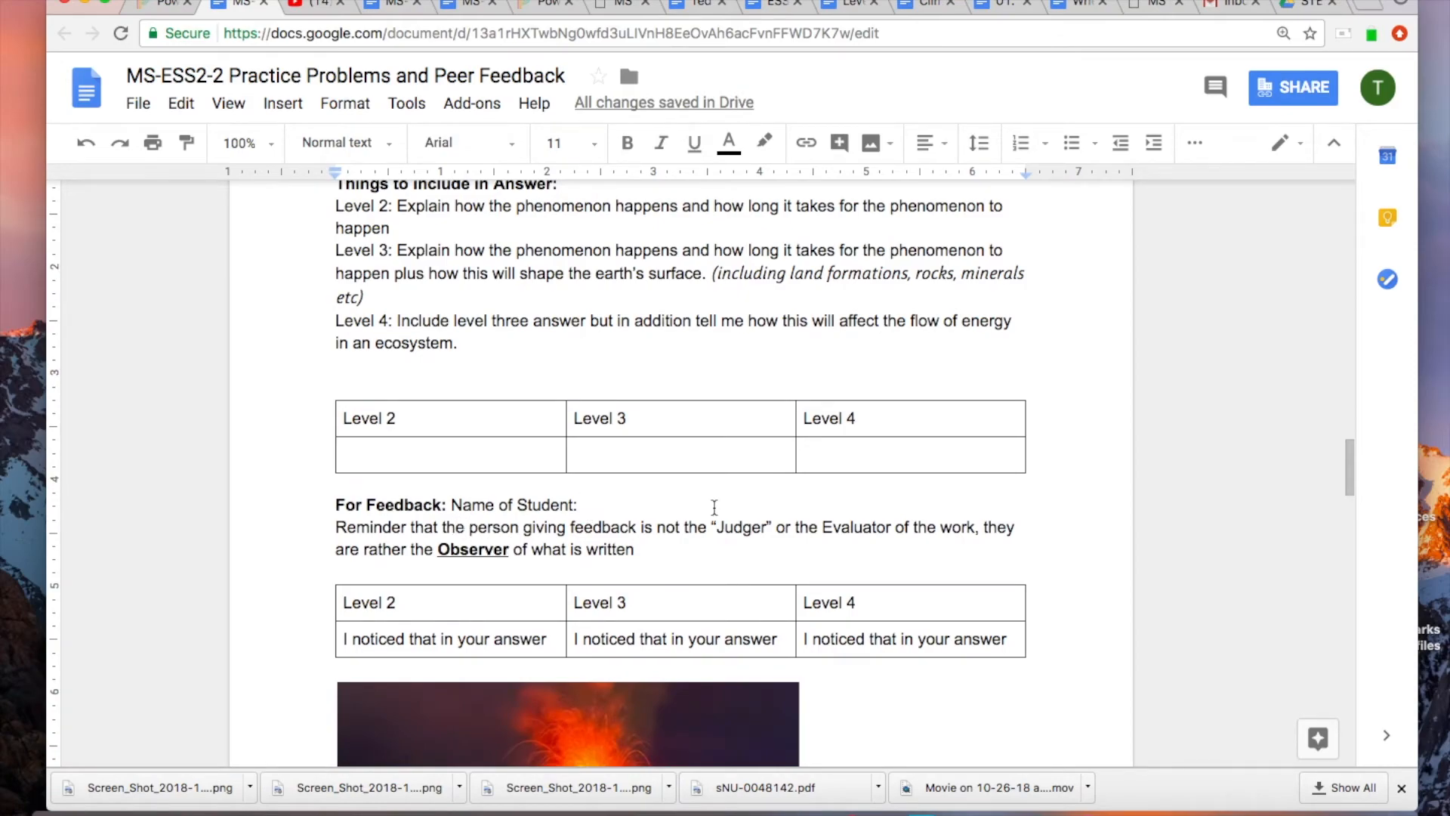
{"action": "scroll", "coordinate": [660, 573], "scroll_direction": "down", "scroll_amount": 2}
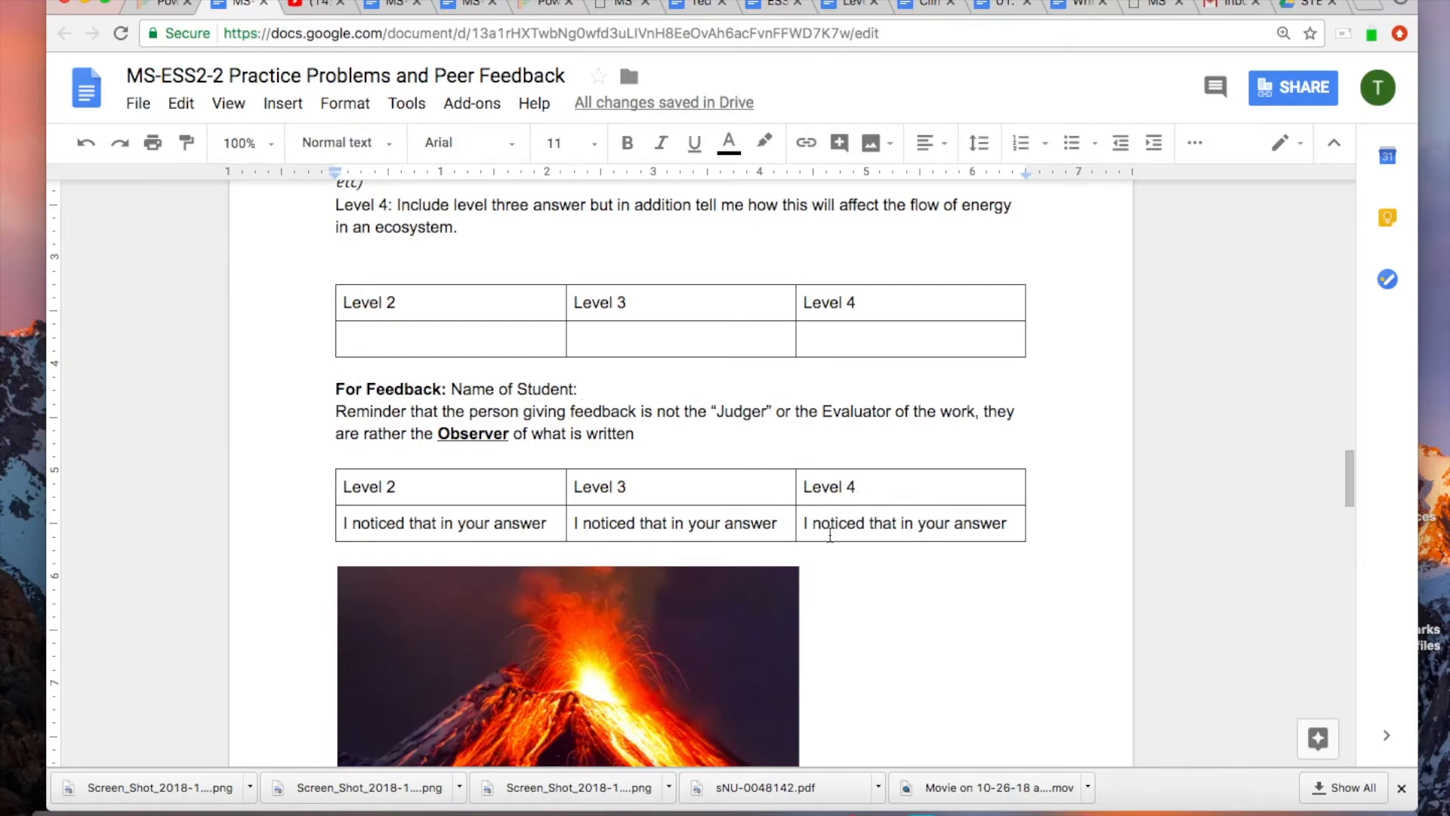
{"action": "scroll", "coordinate": [821, 529], "scroll_direction": "down", "scroll_amount": 3}
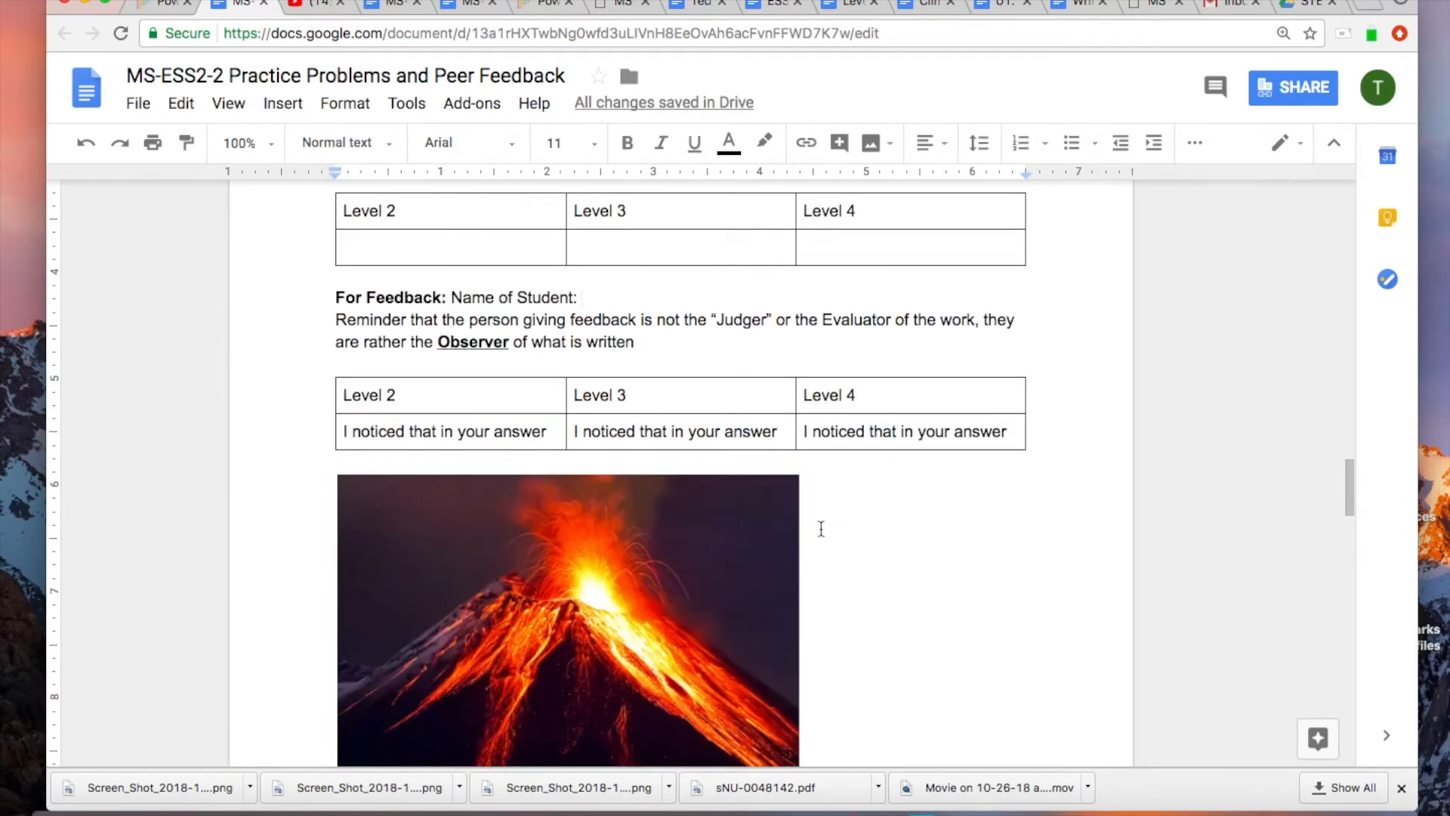
{"action": "scroll", "coordinate": [821, 529], "scroll_direction": "down", "scroll_amount": 1}
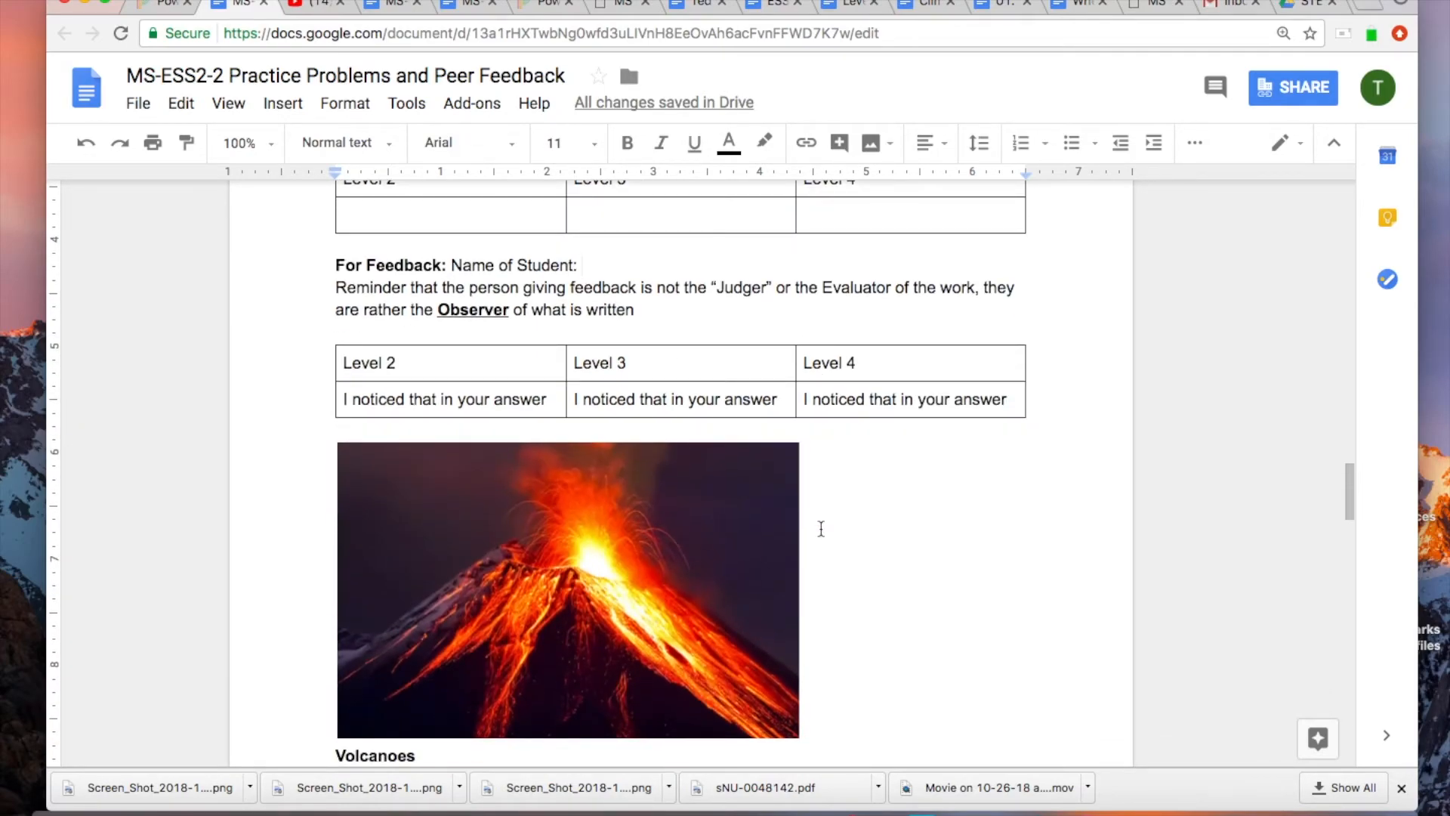
{"action": "scroll", "coordinate": [821, 529], "scroll_direction": "down", "scroll_amount": 1}
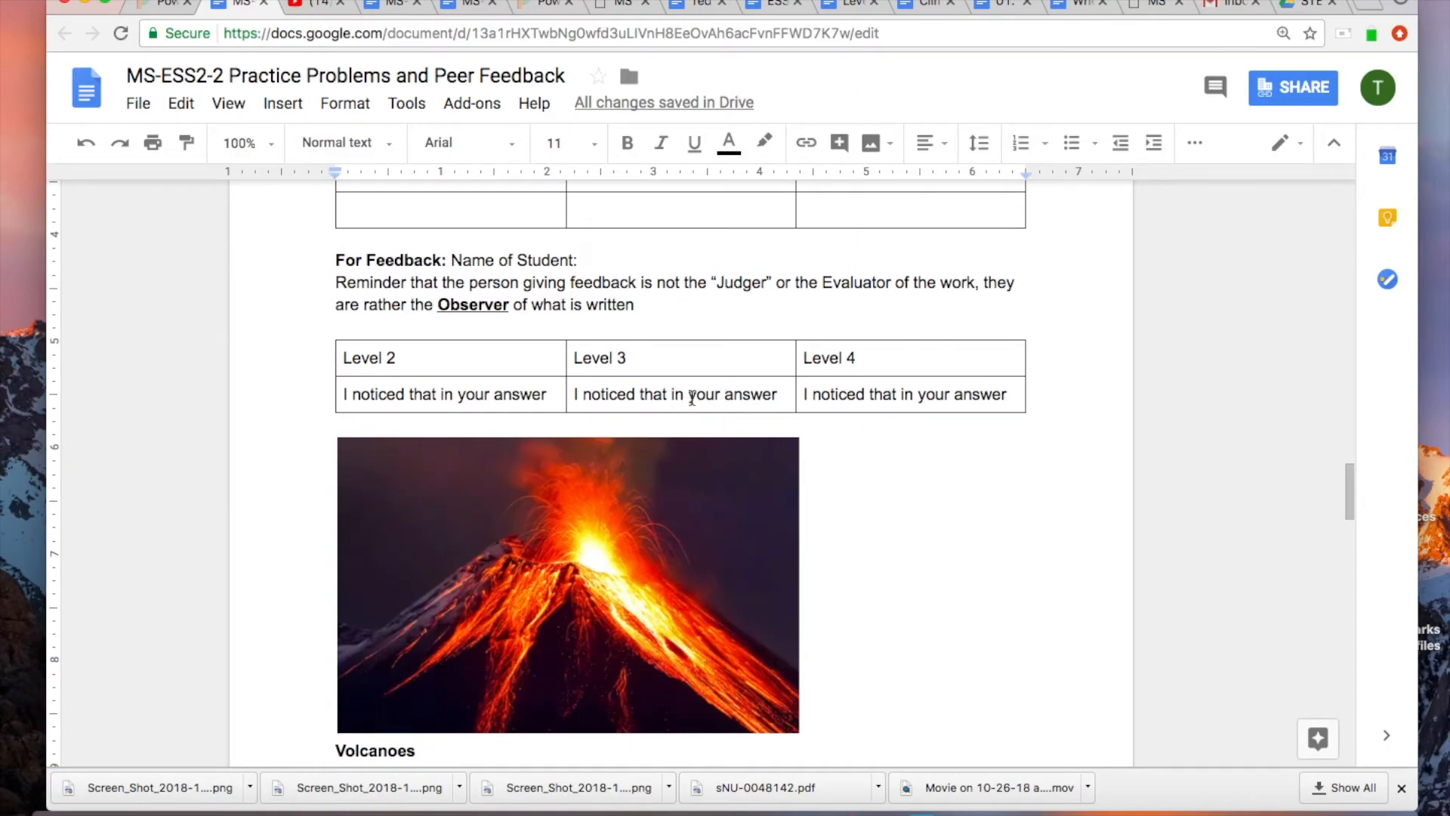
Step: Review the Volcanoes task, including its picture, video link, question, level requirements, blank answer table and peer feedback section
{"action": "scroll", "coordinate": [692, 399], "scroll_direction": "down", "scroll_amount": 10}
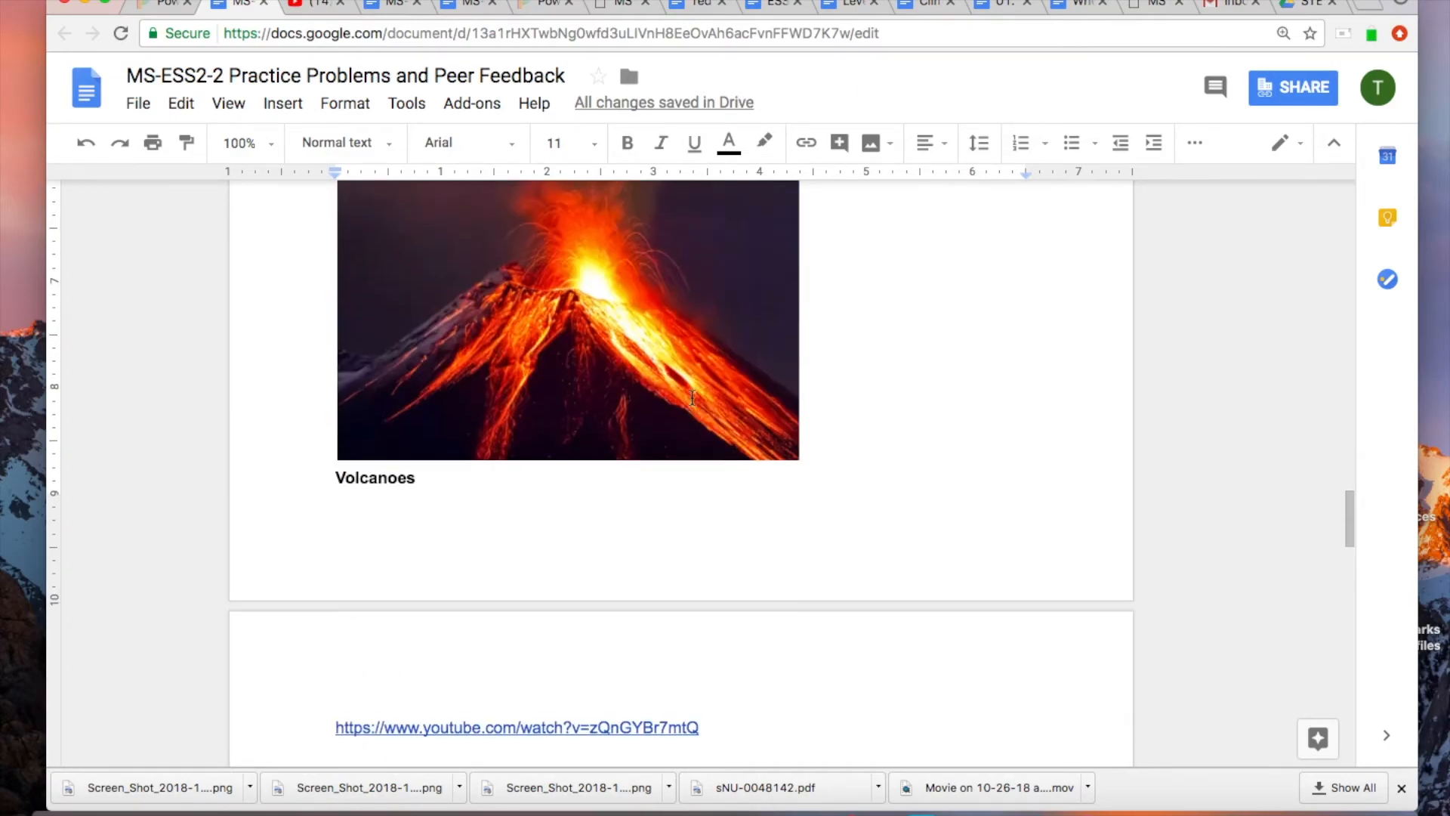
{"action": "scroll", "coordinate": [692, 399], "scroll_direction": "up", "scroll_amount": 2}
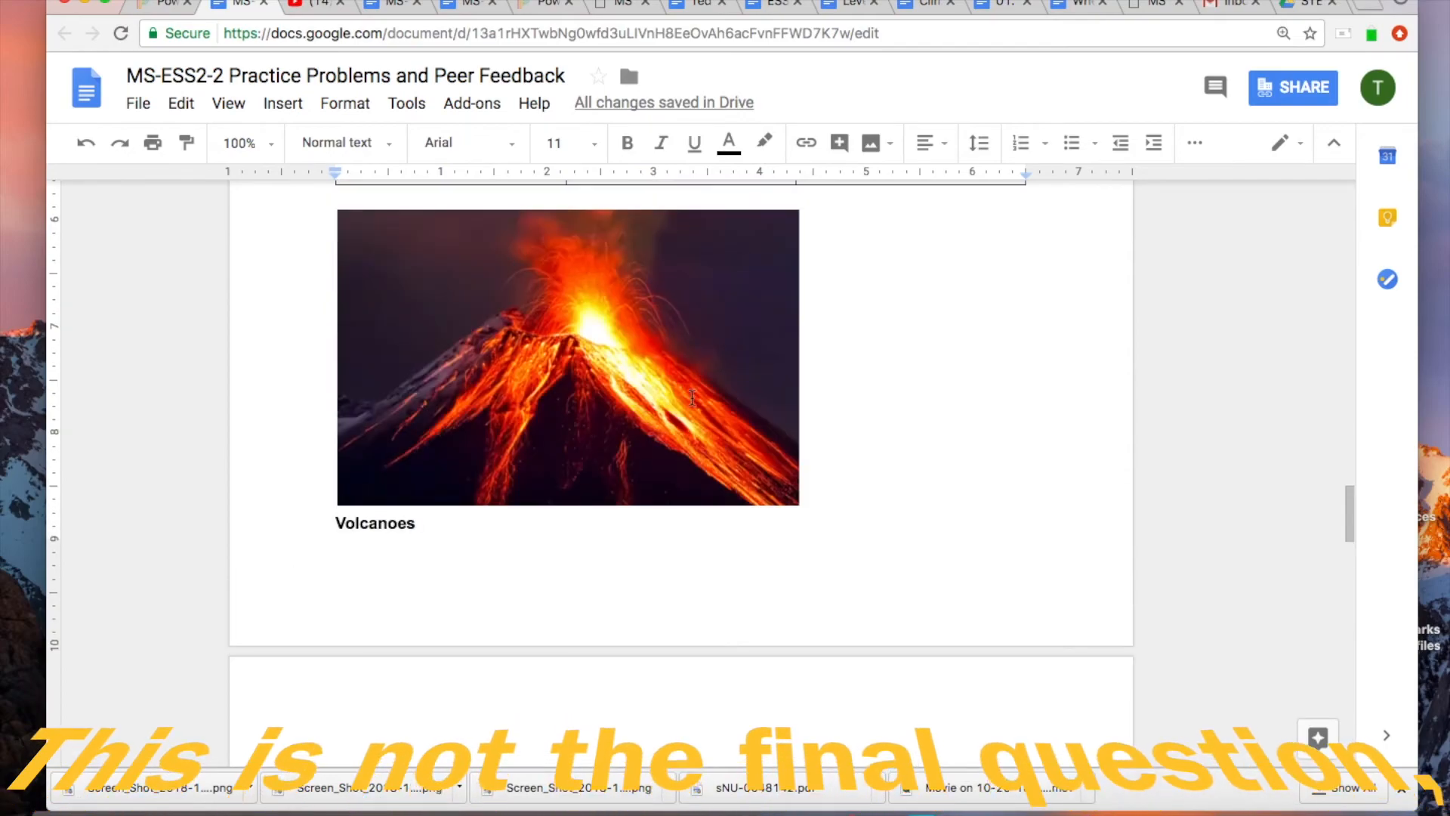
{"action": "scroll", "coordinate": [691, 400], "scroll_direction": "down", "scroll_amount": 4}
{"action": "scroll", "coordinate": [626, 566], "scroll_direction": "down", "scroll_amount": 10}
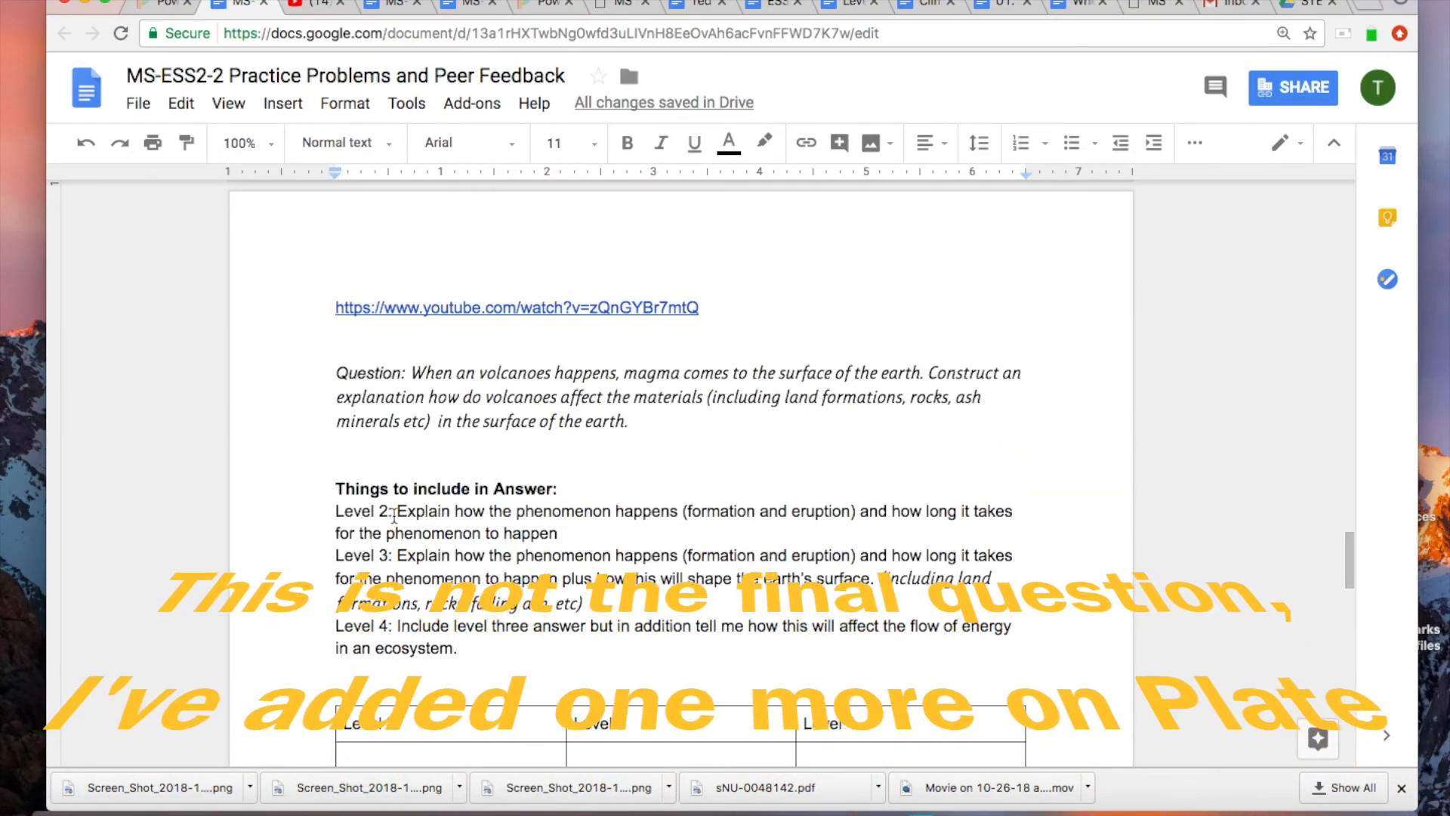
{"action": "scroll", "coordinate": [499, 616], "scroll_direction": "down", "scroll_amount": 1}
{"action": "scroll", "coordinate": [499, 615], "scroll_direction": "down", "scroll_amount": 10}
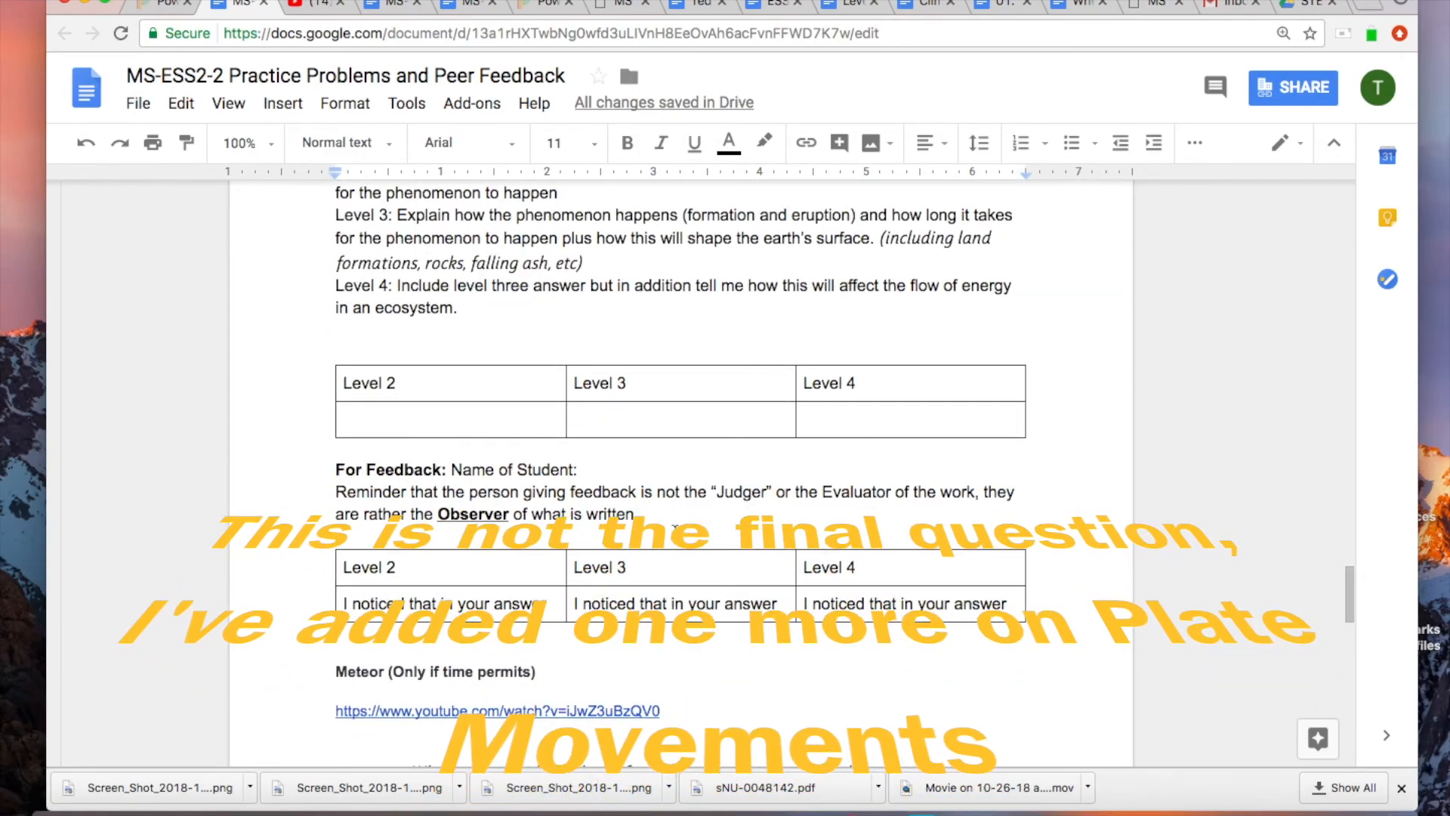
{"action": "scroll", "coordinate": [715, 577], "scroll_direction": "down", "scroll_amount": 2}
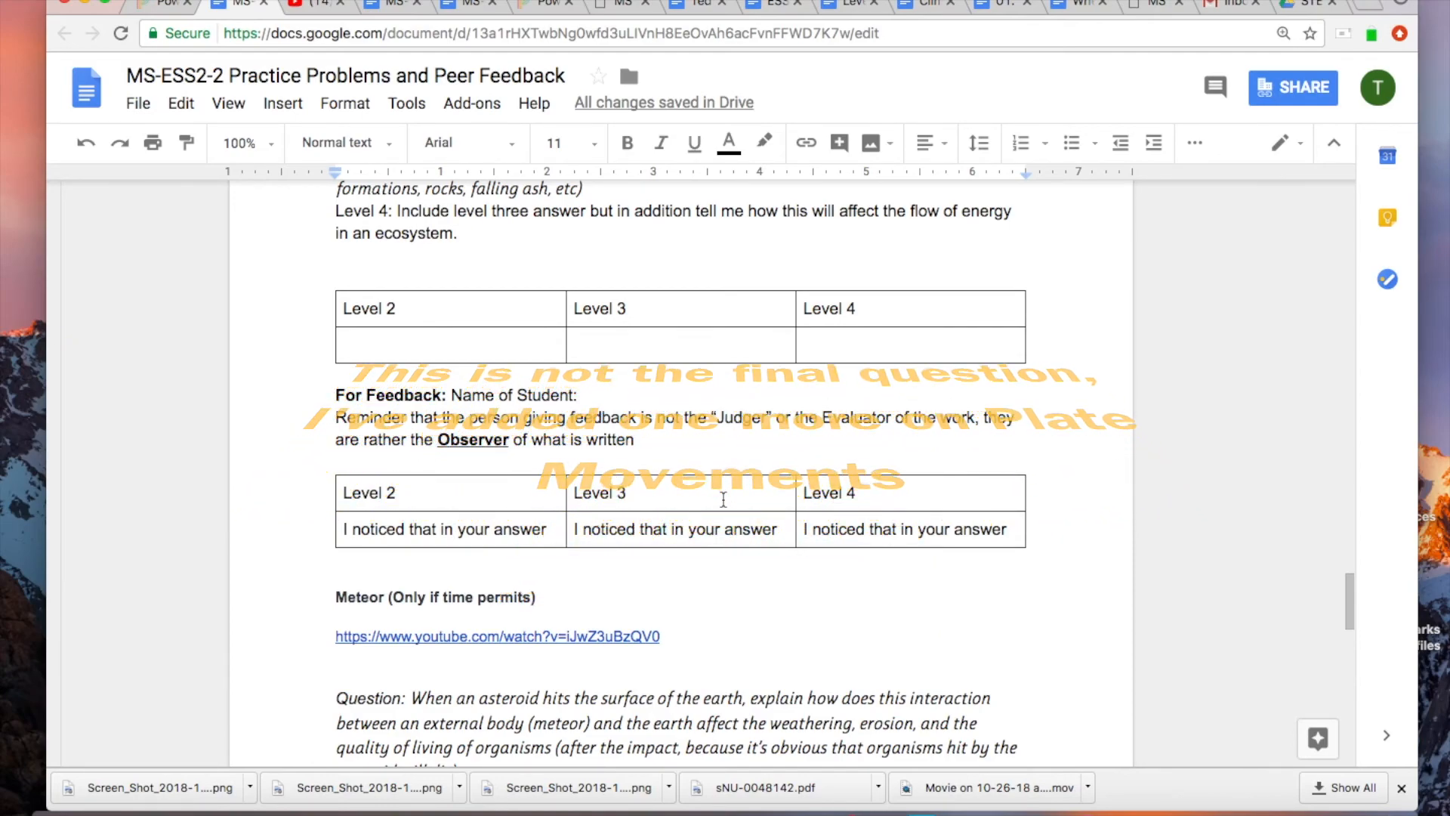
Step: Review the optional Meteor task, including its video link, asteroid question, level requirements, answer table and peer feedback section
{"action": "scroll", "coordinate": [723, 501], "scroll_direction": "down", "scroll_amount": 2}
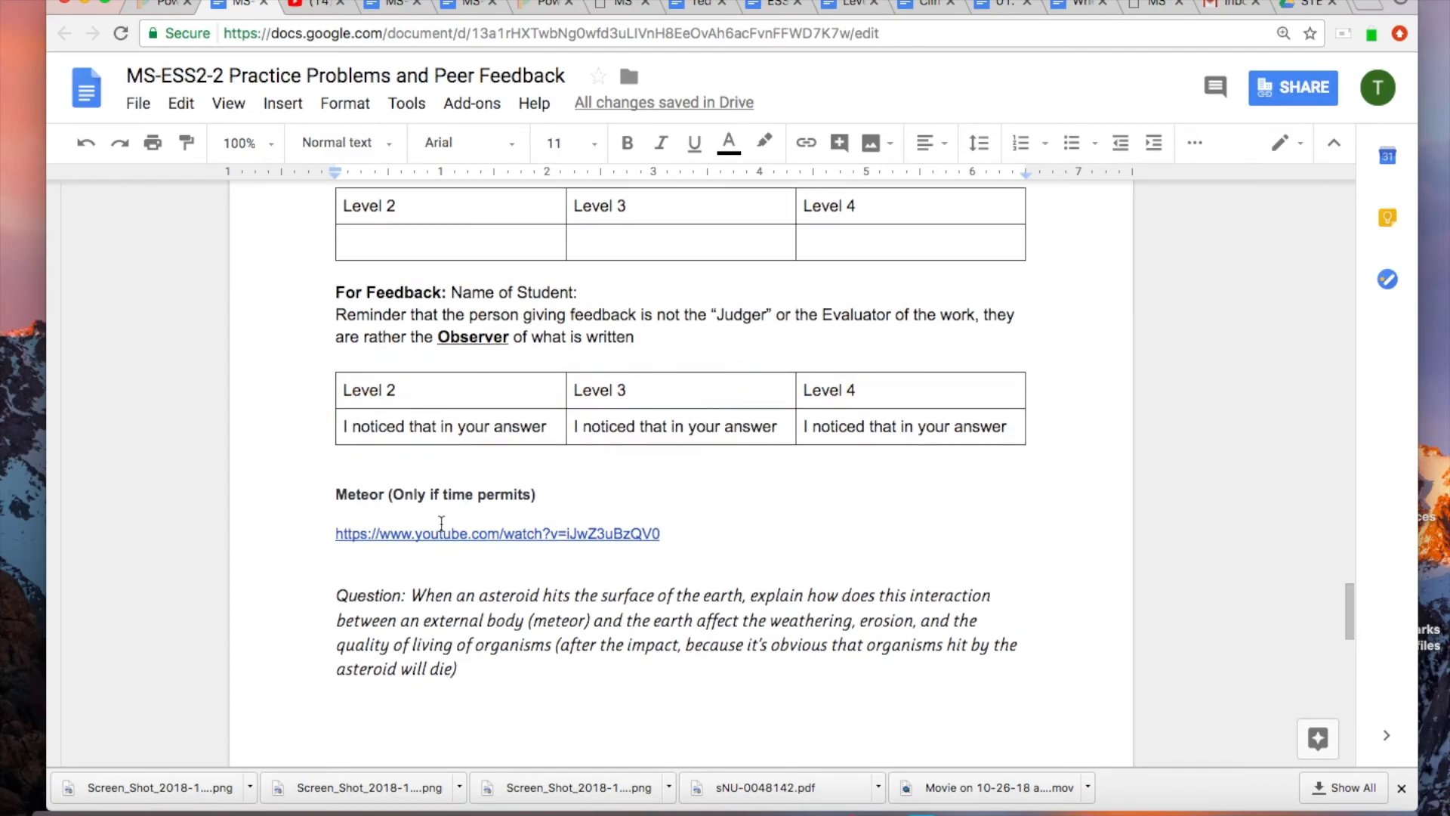
{"action": "scroll", "coordinate": [465, 424], "scroll_direction": "down", "scroll_amount": 1}
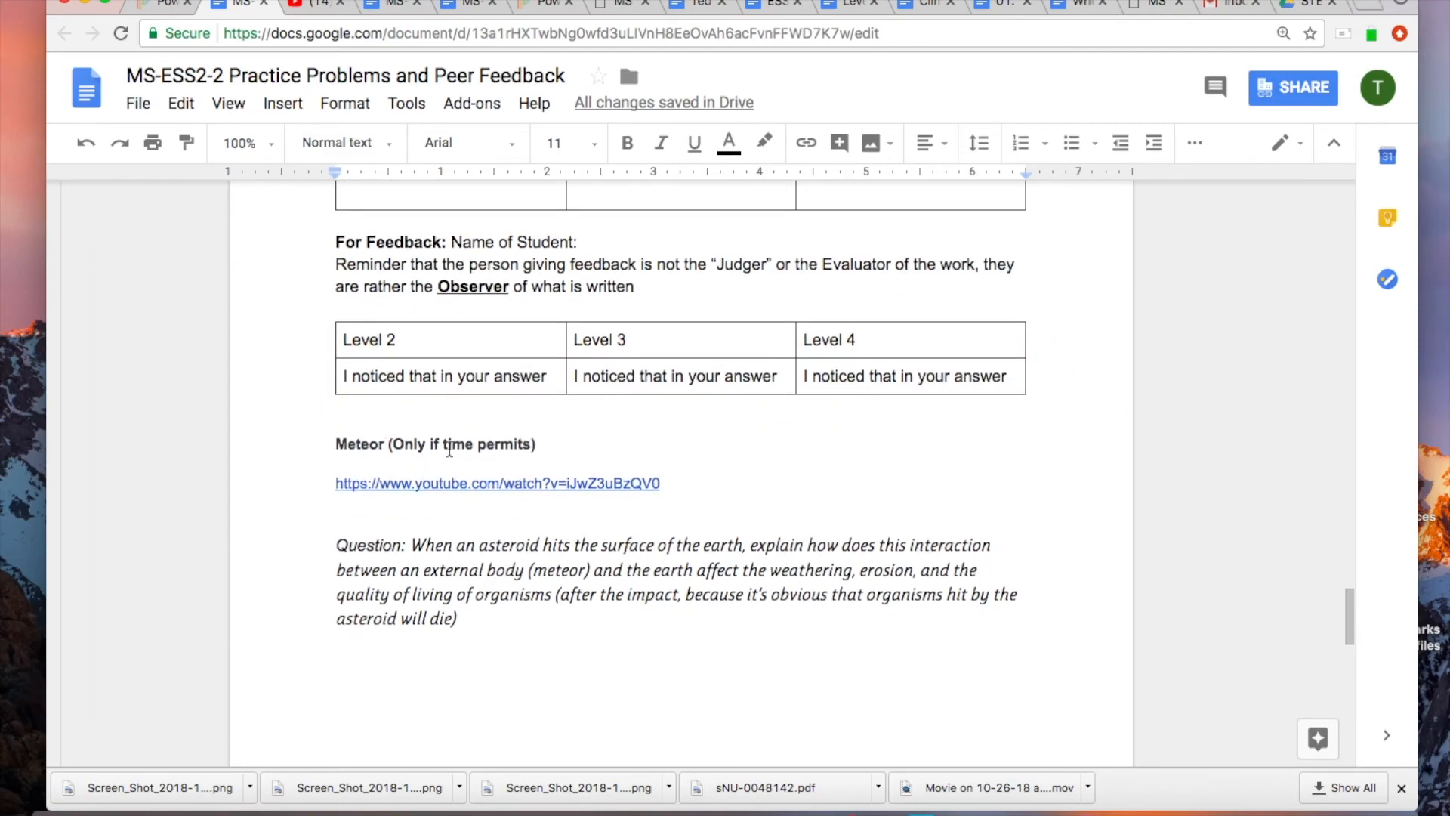
{"action": "scroll", "coordinate": [495, 472], "scroll_direction": "down", "scroll_amount": 1}
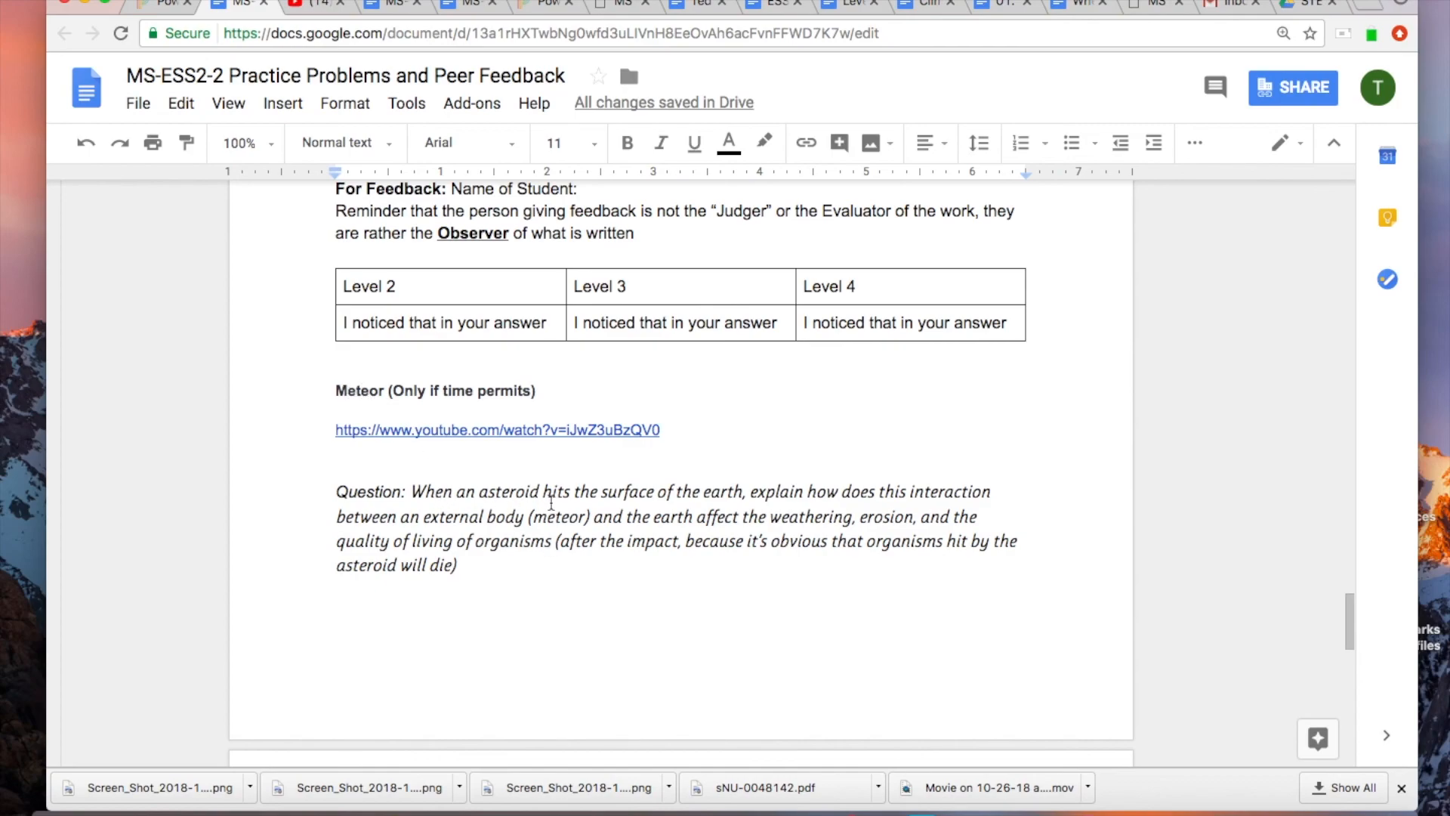
{"action": "scroll", "coordinate": [551, 504], "scroll_direction": "down", "scroll_amount": 1}
{"action": "scroll", "coordinate": [581, 531], "scroll_direction": "down", "scroll_amount": 10}
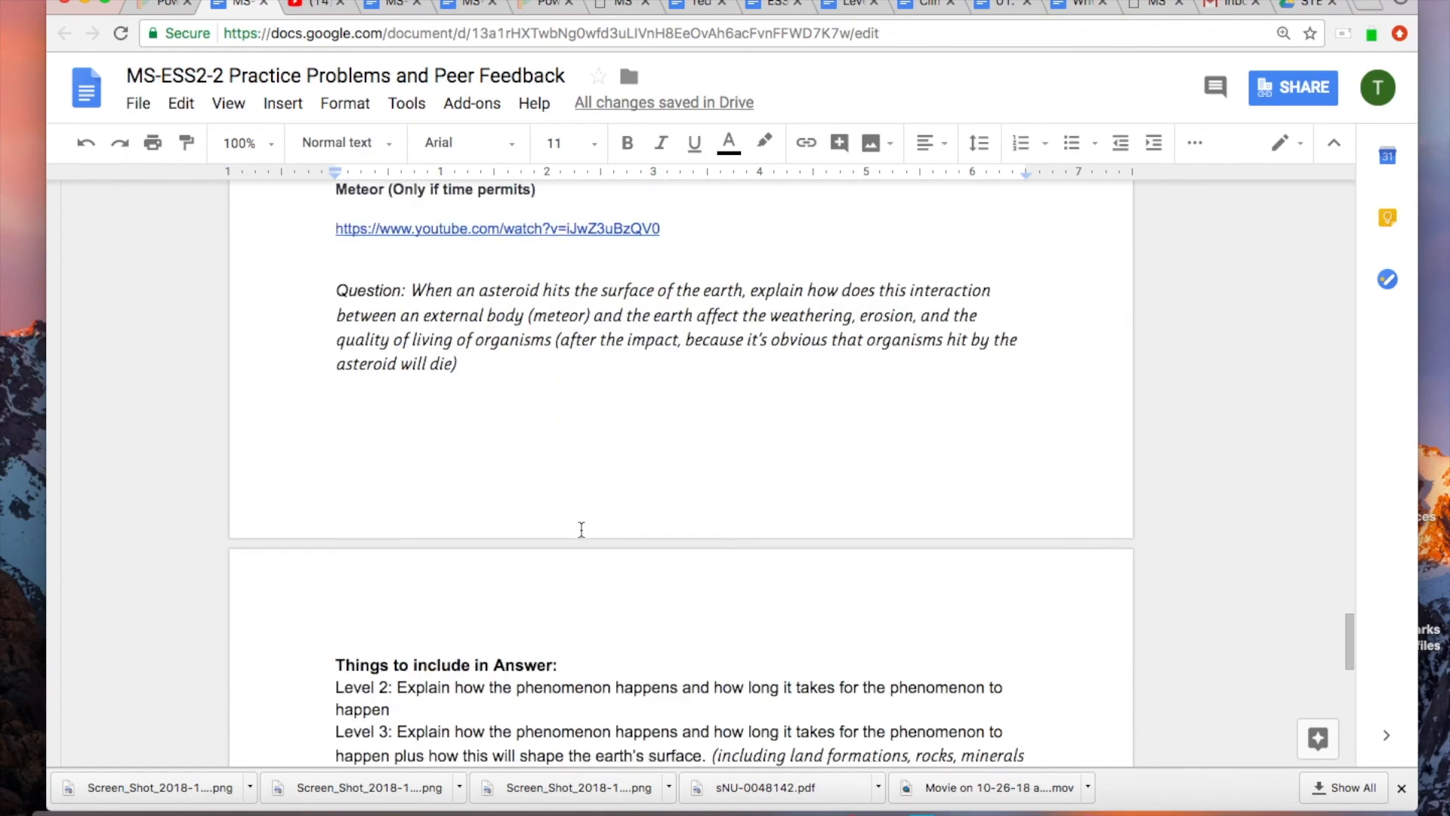
{"action": "scroll", "coordinate": [582, 529], "scroll_direction": "down", "scroll_amount": 6}
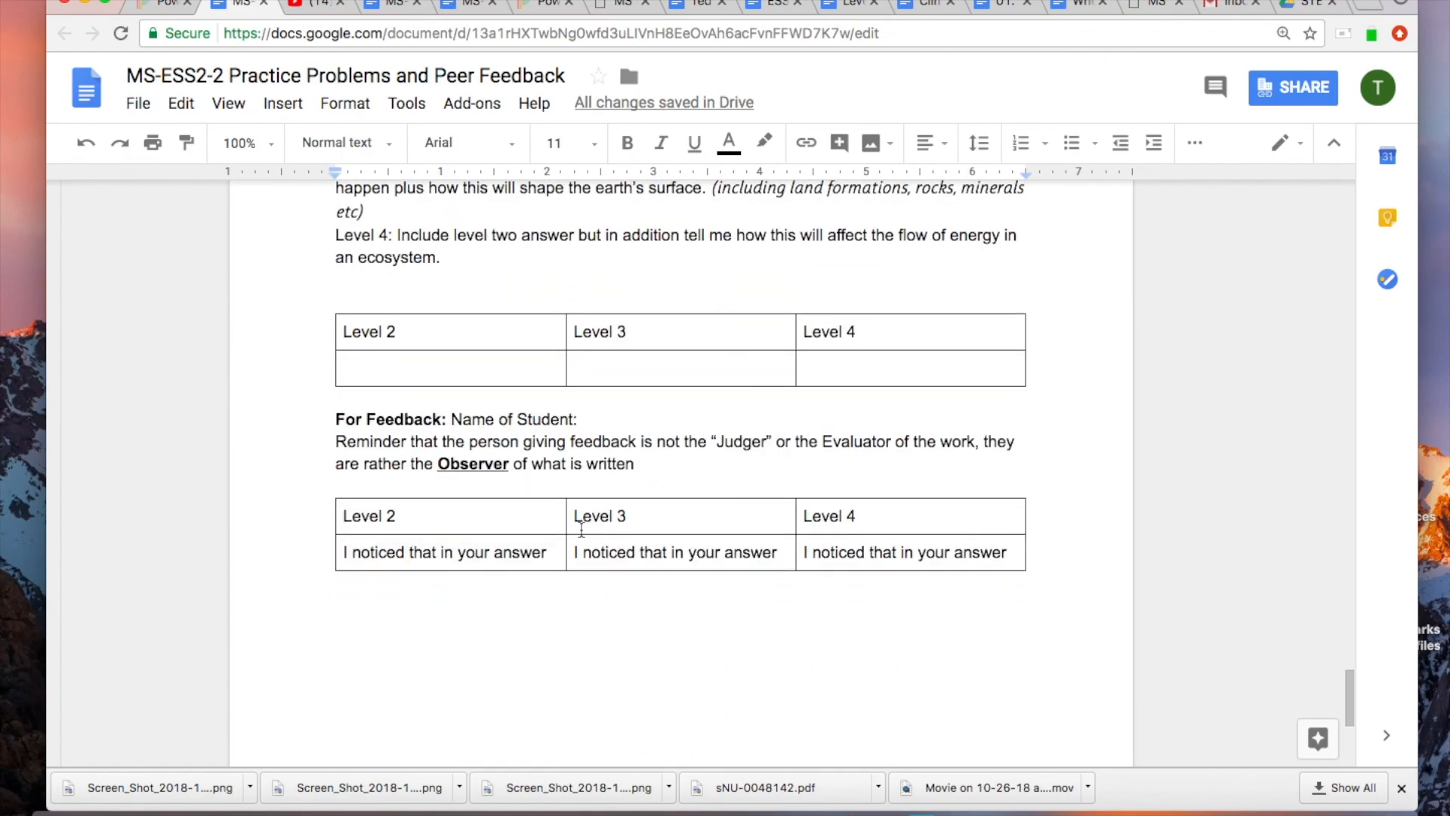